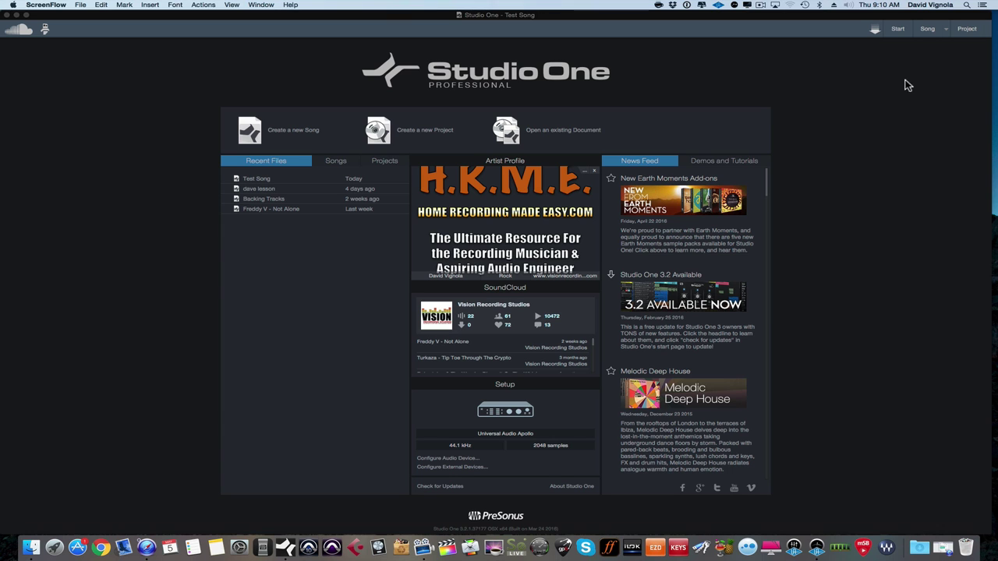
Step: Open the Test Song's arrangement and select the Drums, Bass and Guitar tracks in turn
click(927, 29)
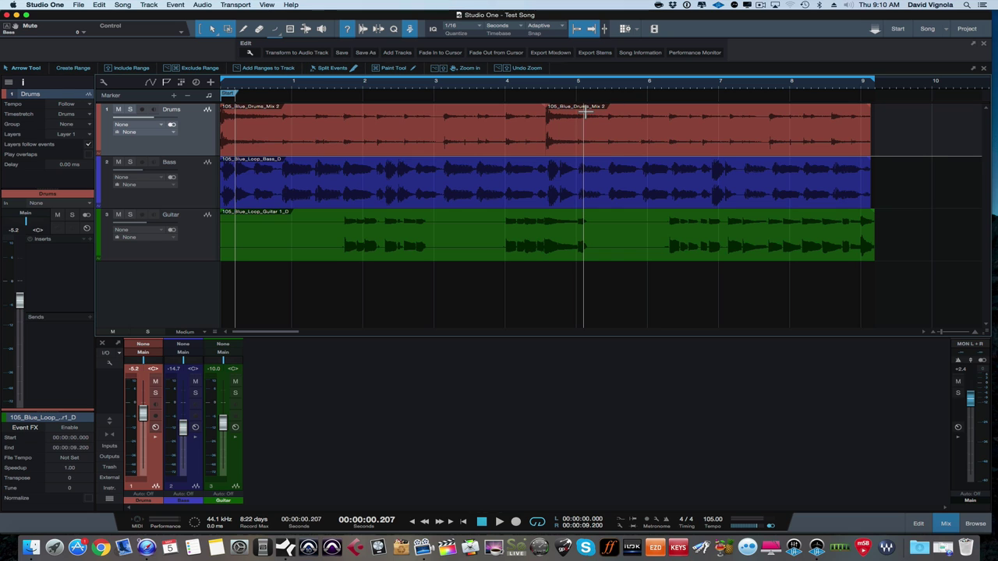
key(Down)
key(Down)
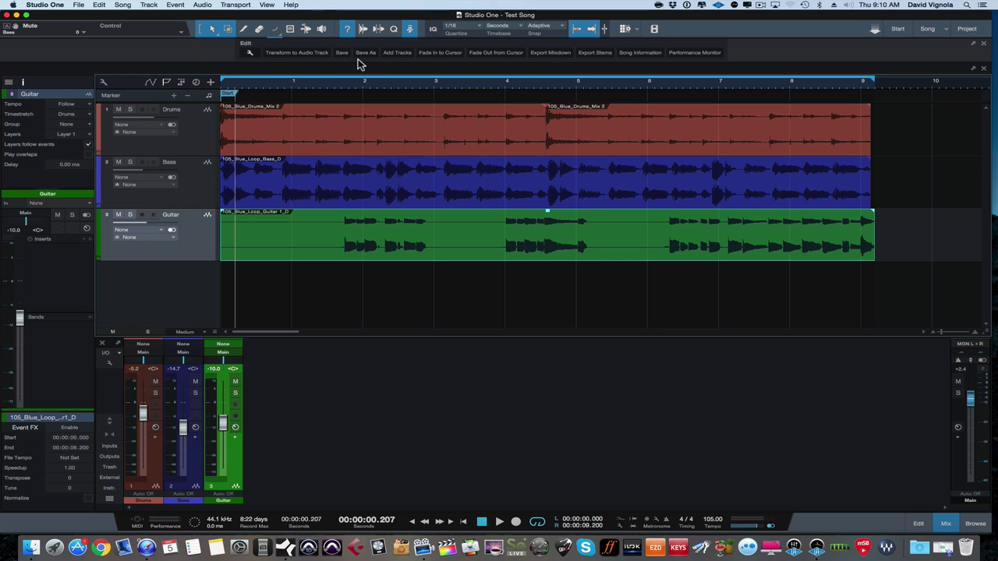
click(191, 128)
click(190, 181)
click(192, 234)
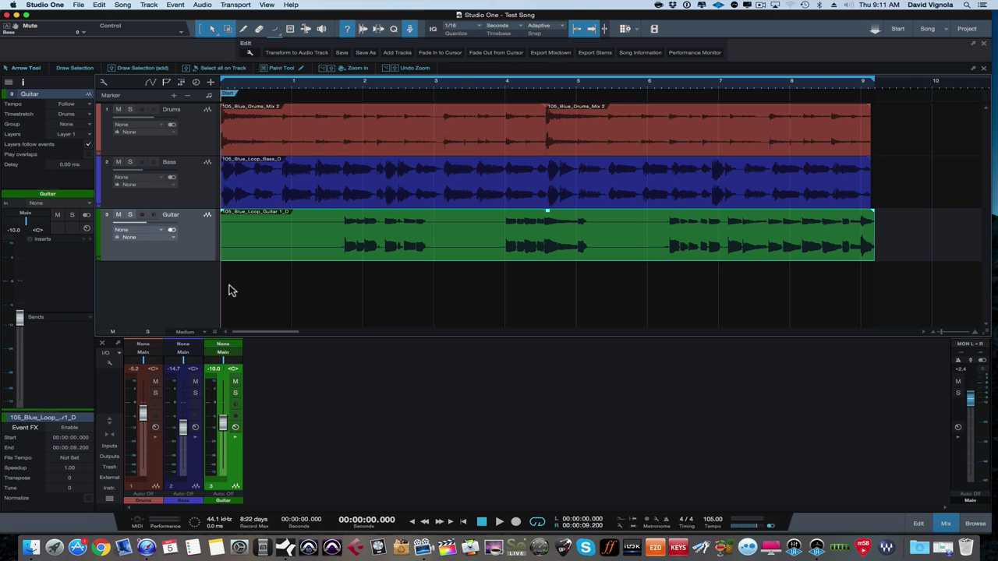
Step: Play the opening of the song, return to the start and go through the Drums, Bass and Guitar mixer channels
key(space)
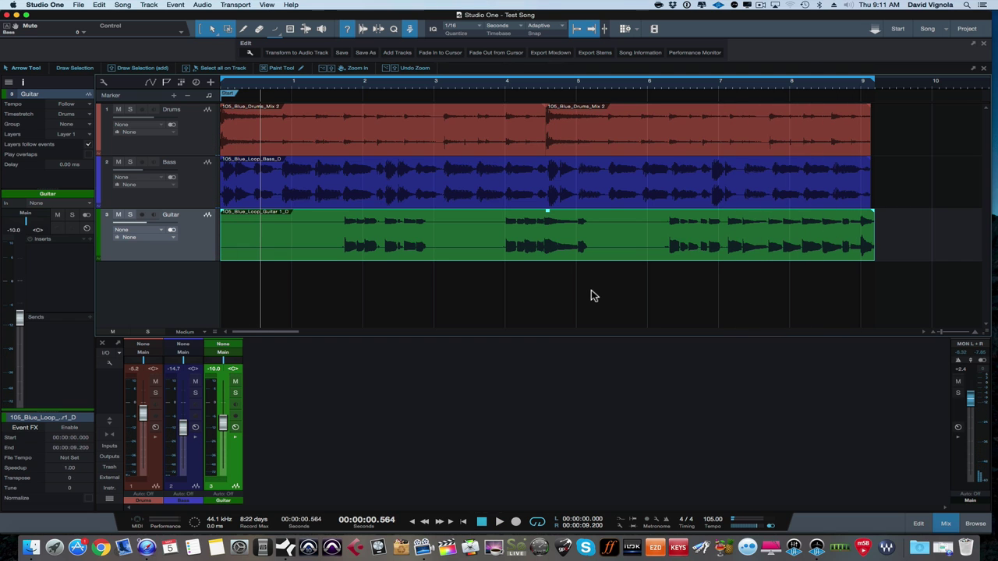
key(comma)
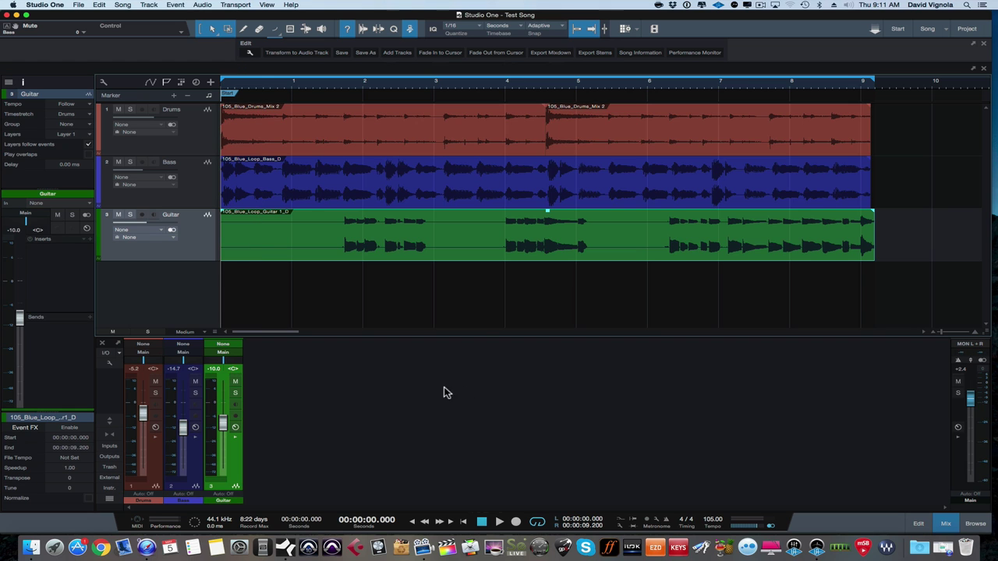
click(156, 460)
click(185, 458)
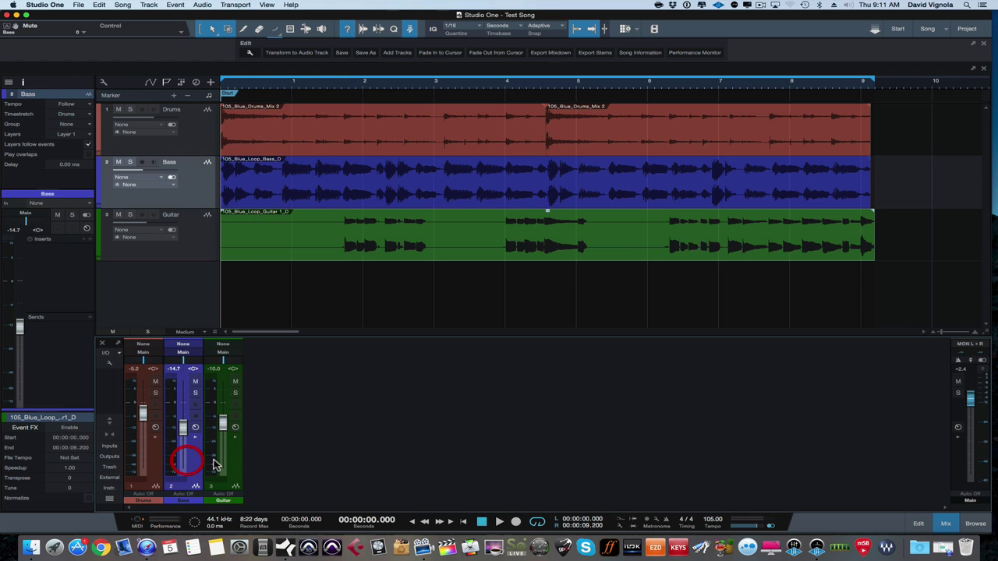
click(229, 462)
click(148, 462)
click(187, 464)
click(234, 478)
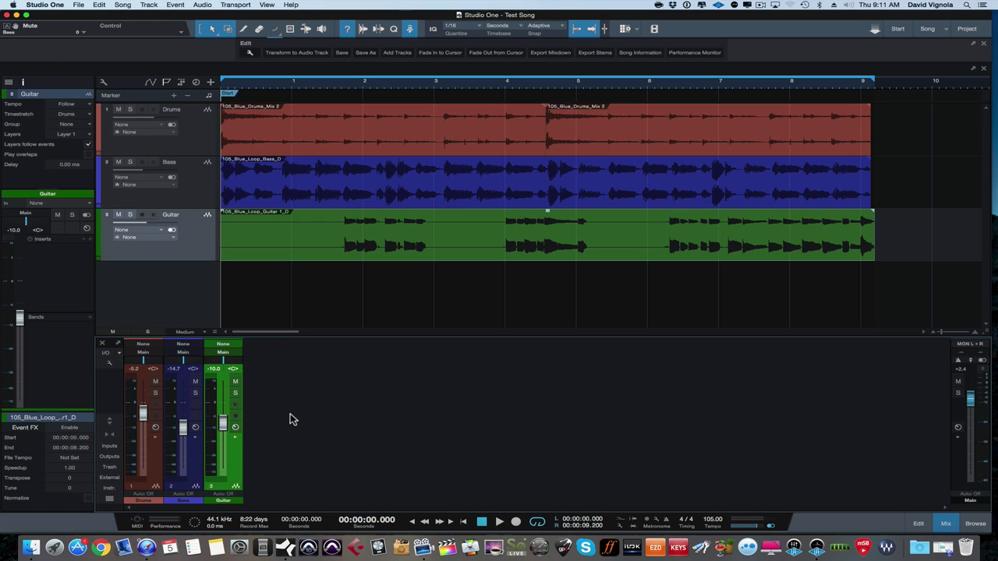
Step: Add a bus channel to the mixer and move it to the far side of the Guitar channel
click(152, 466)
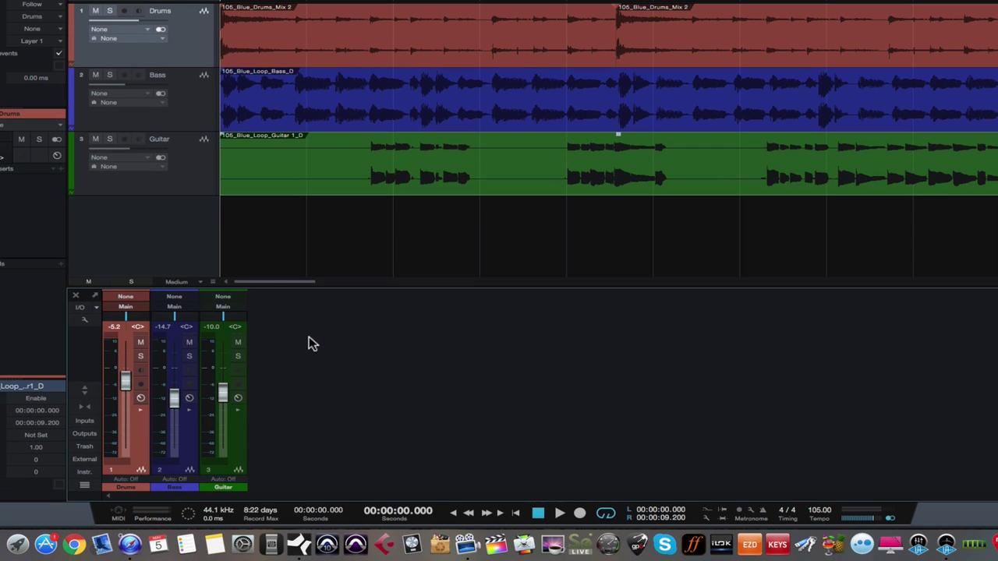
right_click(313, 340)
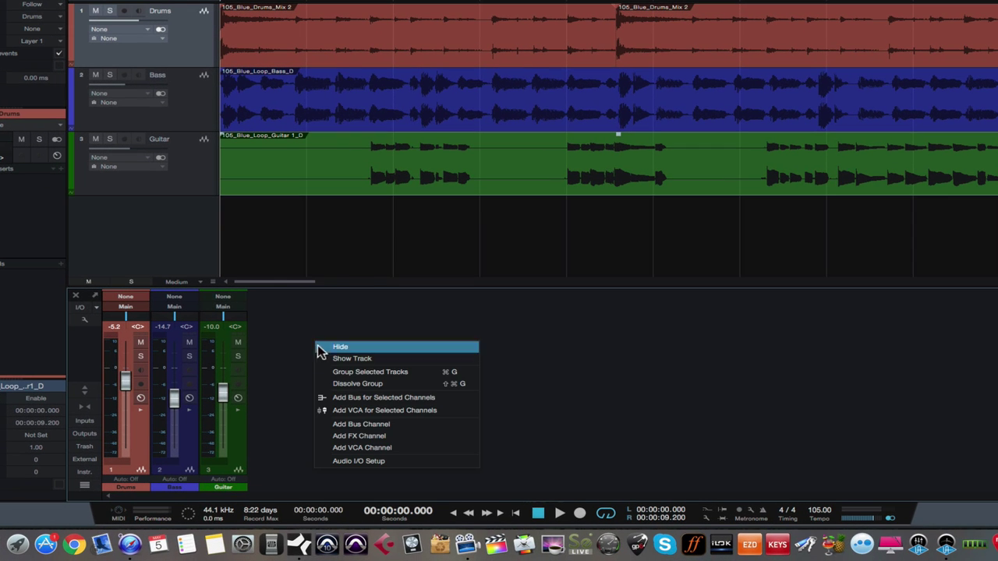
click(349, 426)
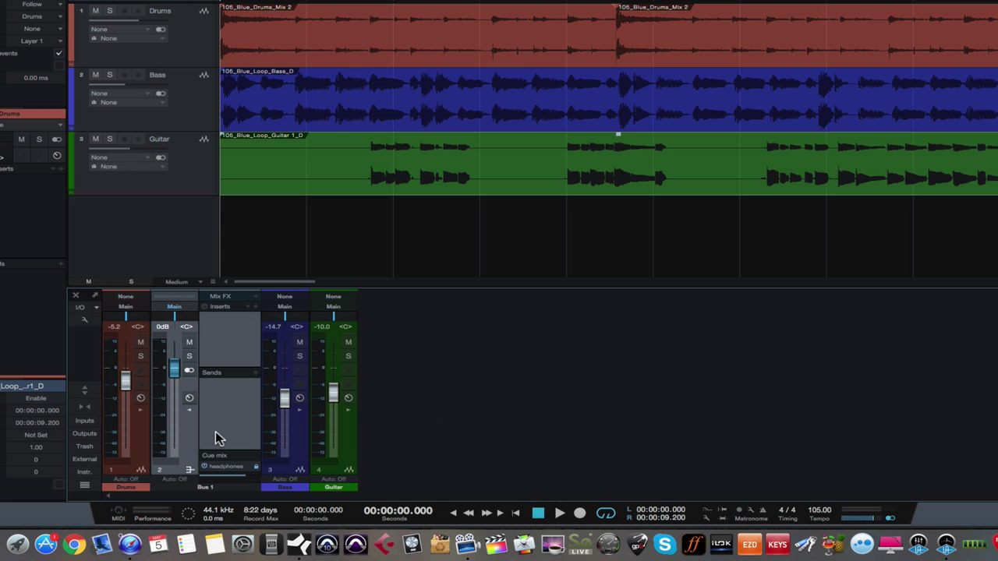
click(188, 412)
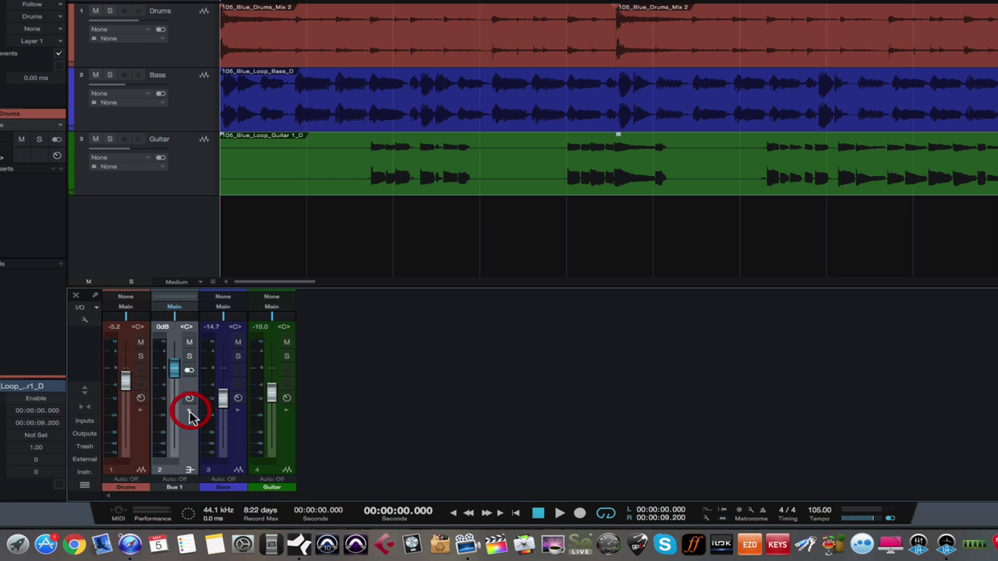
click(124, 423)
click(191, 429)
drag(191, 429, 314, 428)
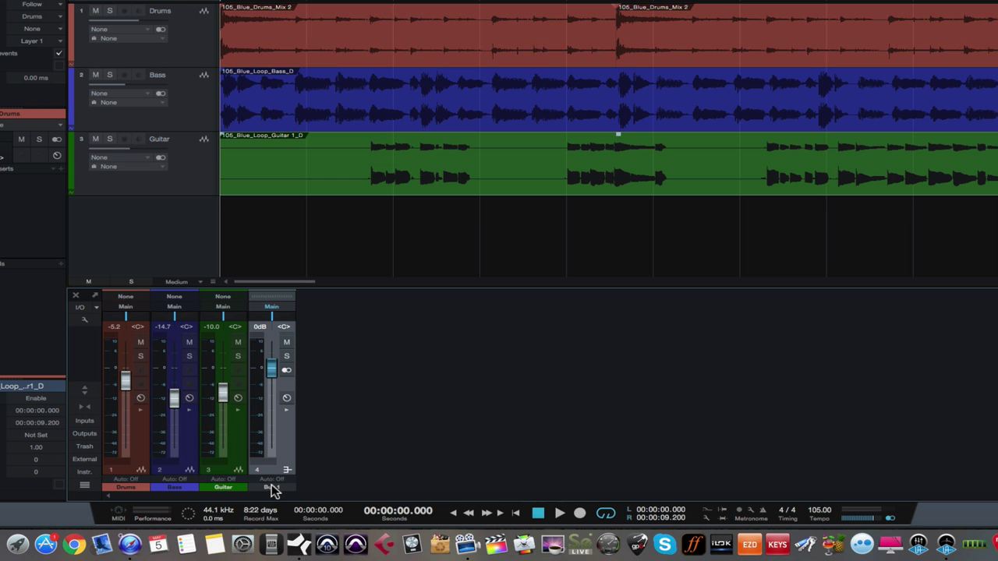
Step: Rename the new bus channel as Drums
double_click(272, 488)
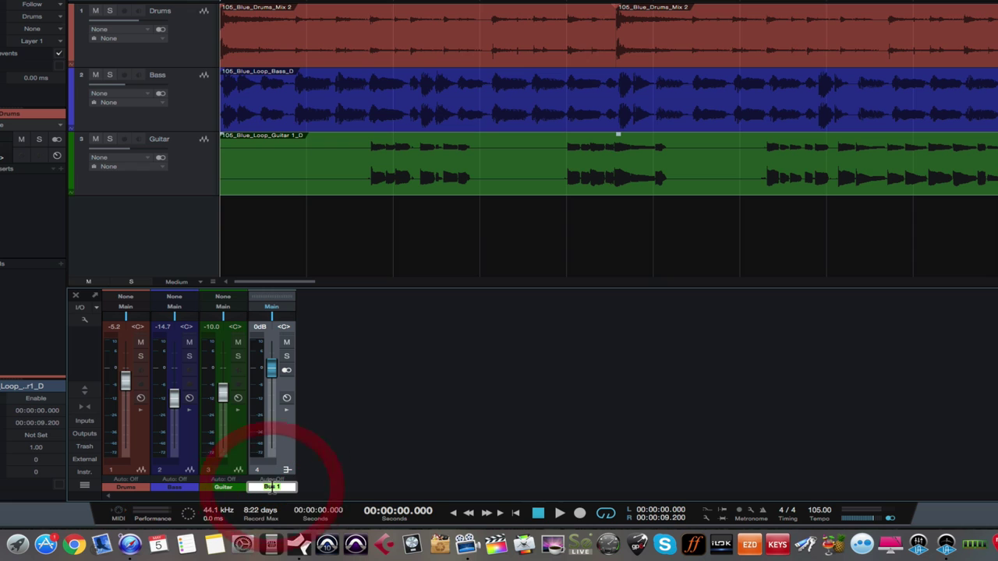
text(D)
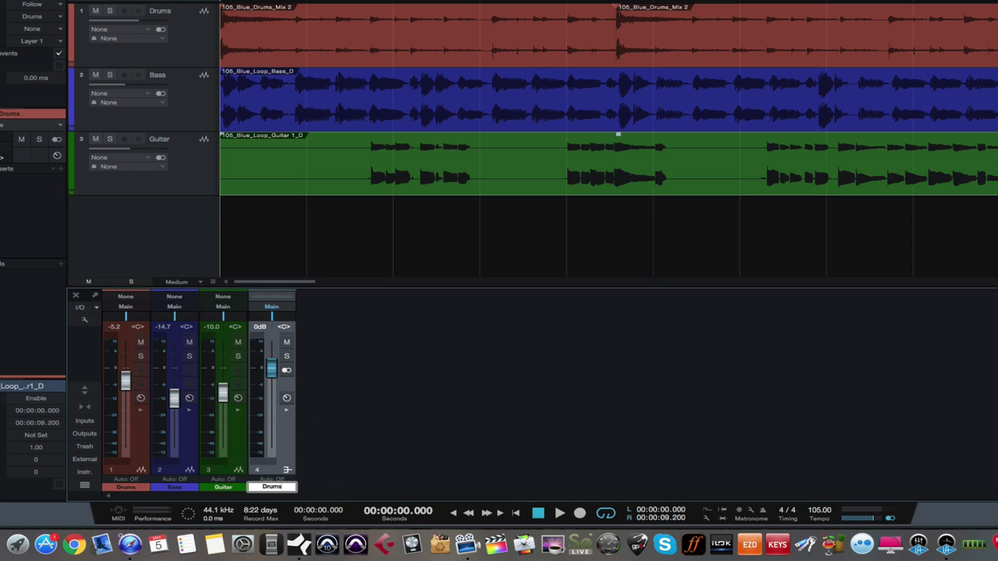
text(rums)
key(Return)
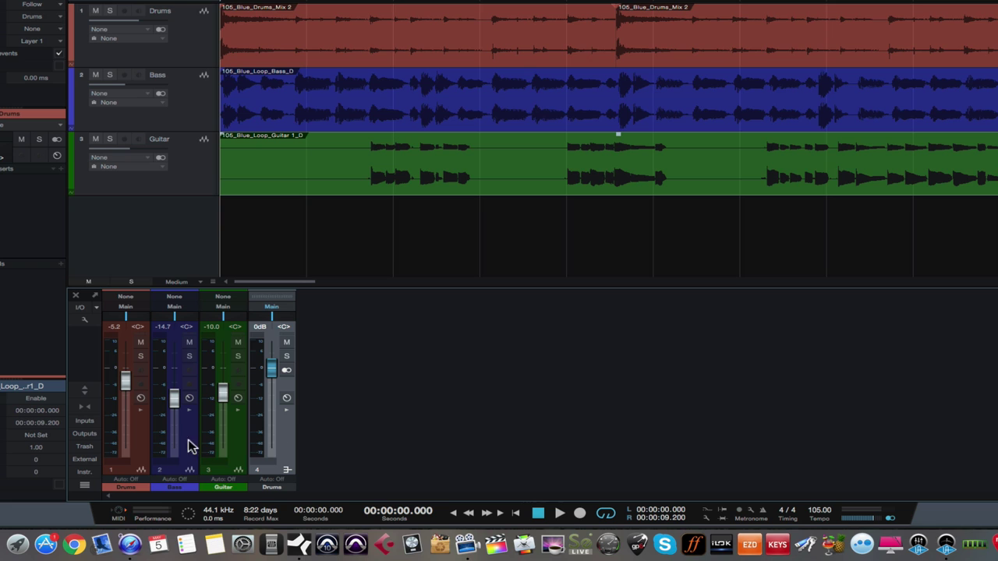
Step: Set the Drums bus fader to -0.3 dB and the Drums track fader to -5.0 dB
click(135, 440)
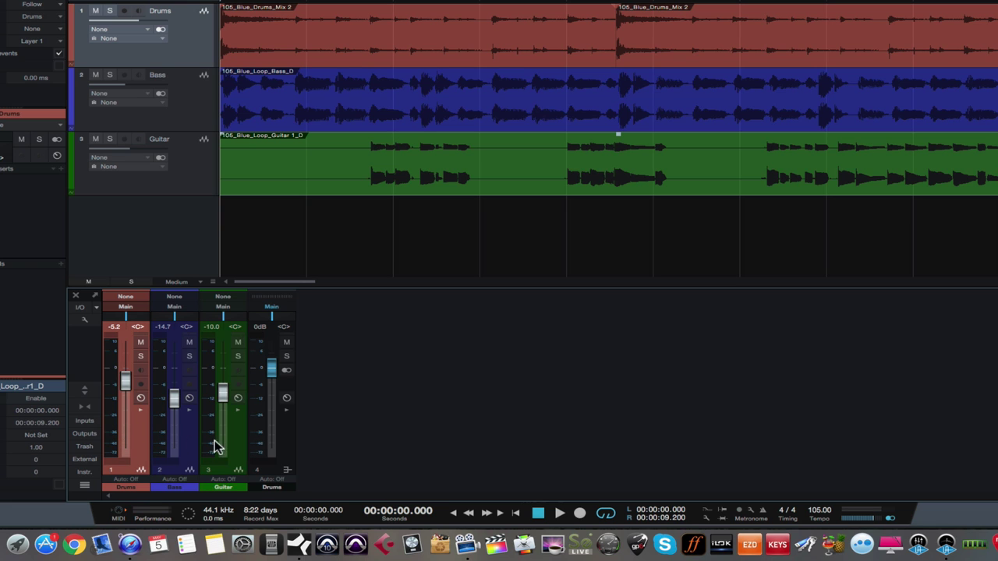
click(280, 433)
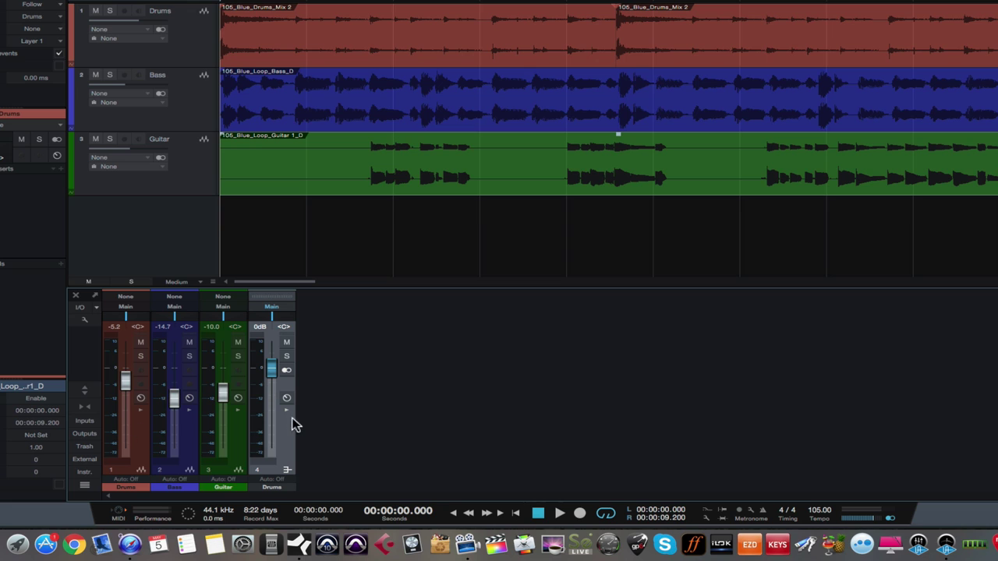
mouse_move(272, 368)
mouse_down()
mouse_move(271, 400)
mouse_move(270, 367)
mouse_up()
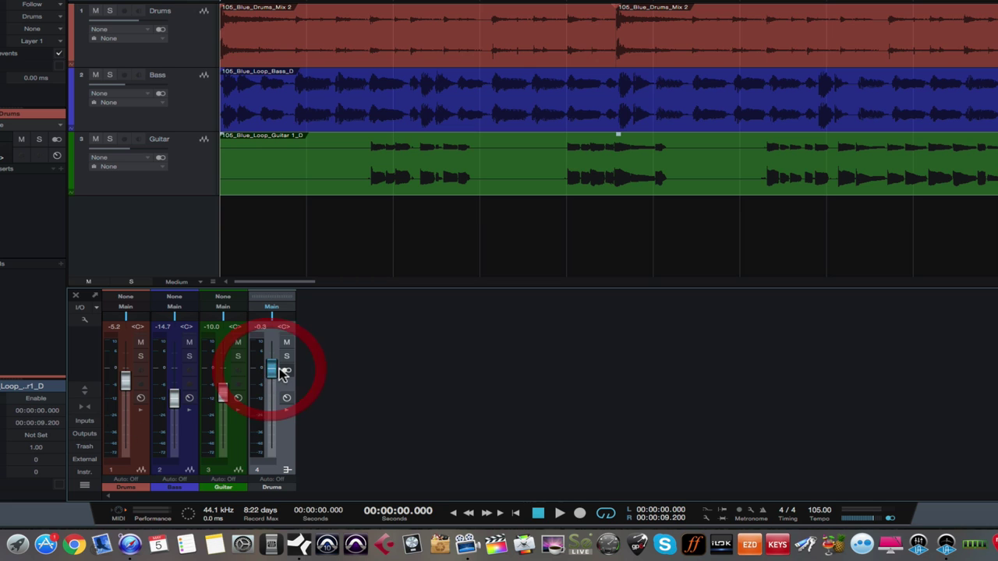
click(140, 450)
drag(127, 383, 126, 383)
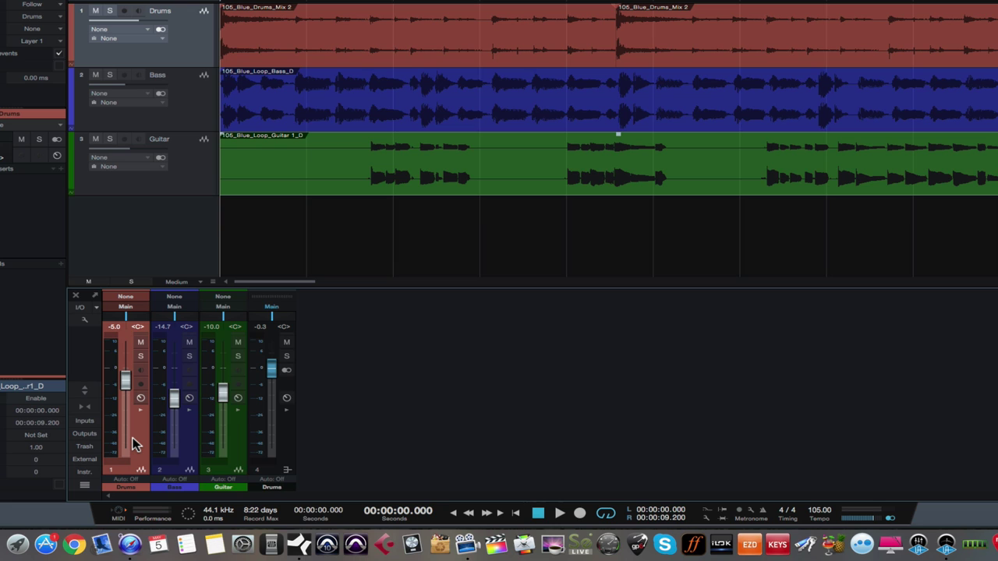
click(280, 435)
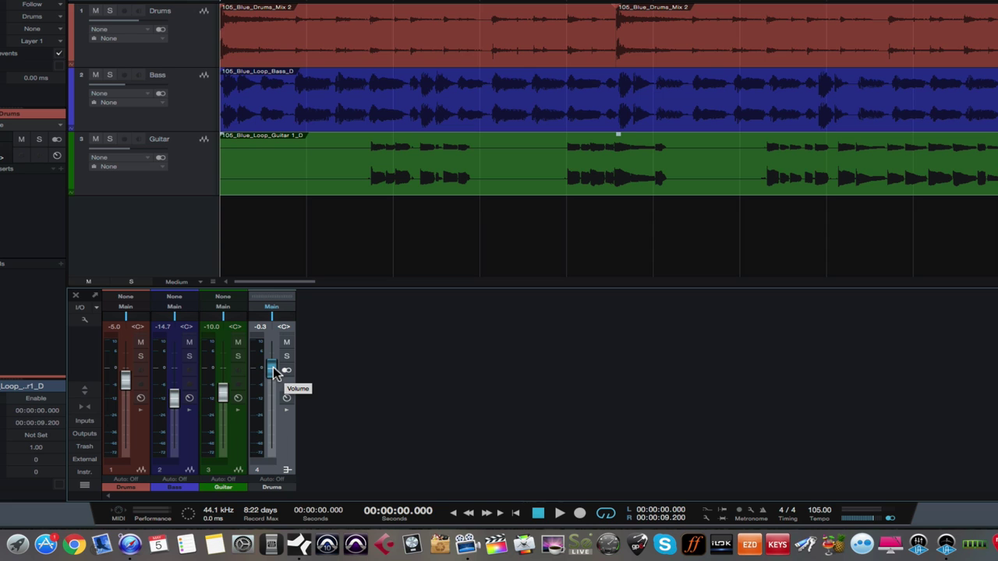
drag(274, 372, 273, 365)
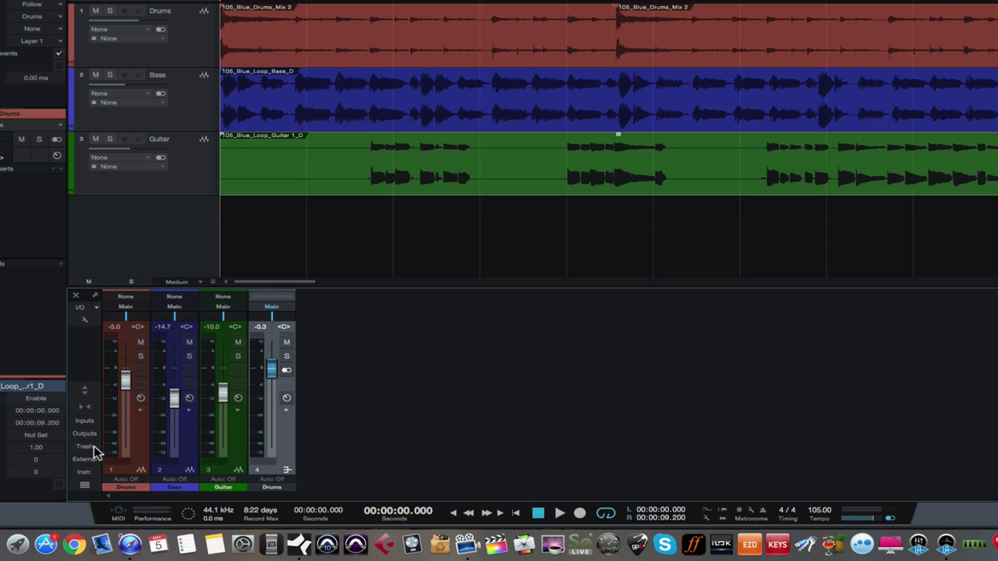
Step: Route the Drums track's output to the Drums bus instead of Main
click(131, 455)
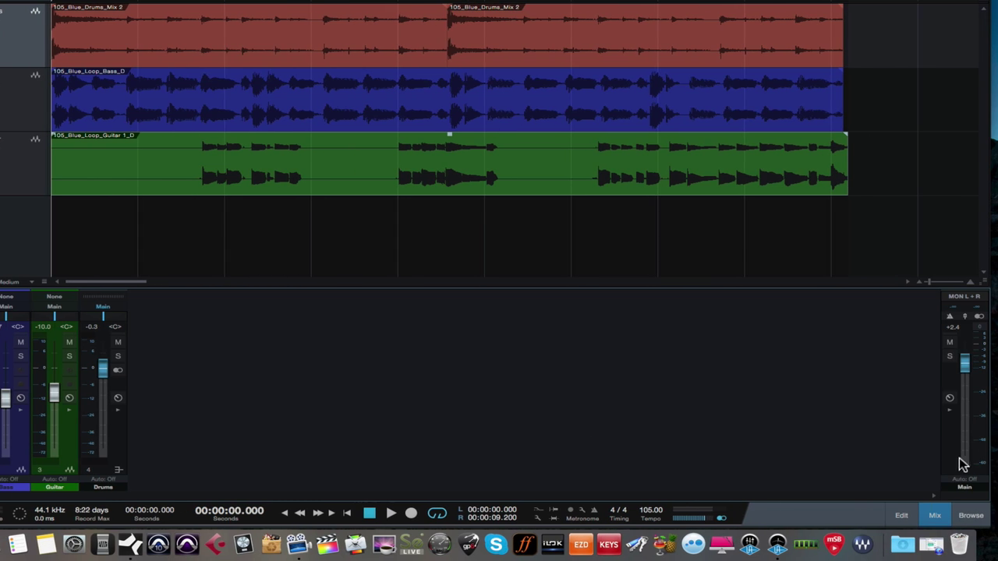
click(960, 463)
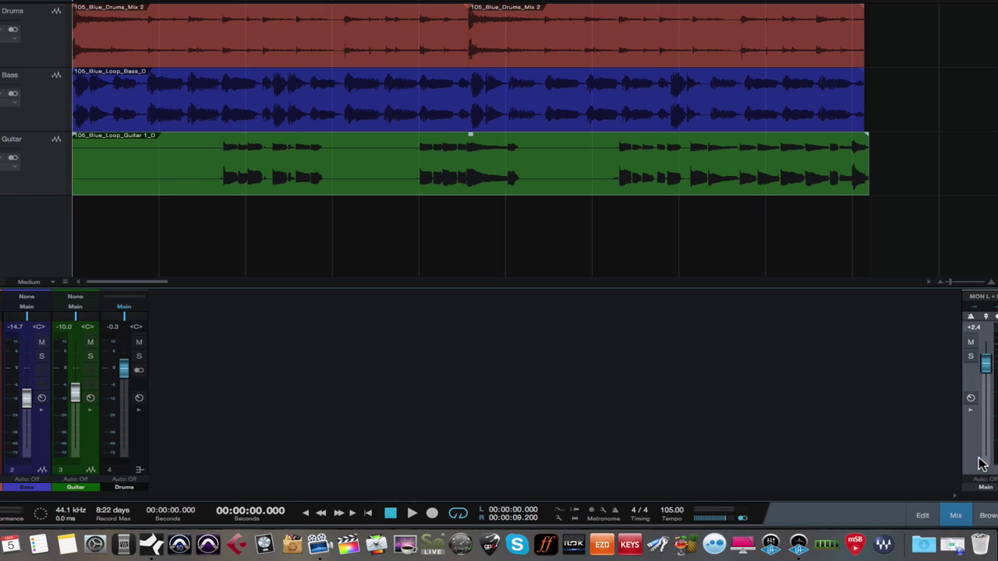
click(188, 307)
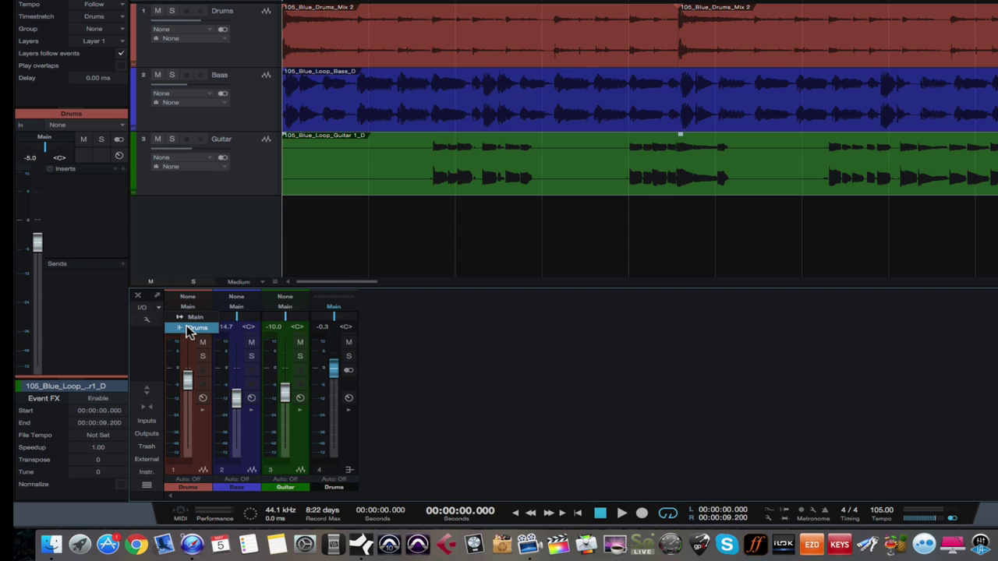
click(187, 329)
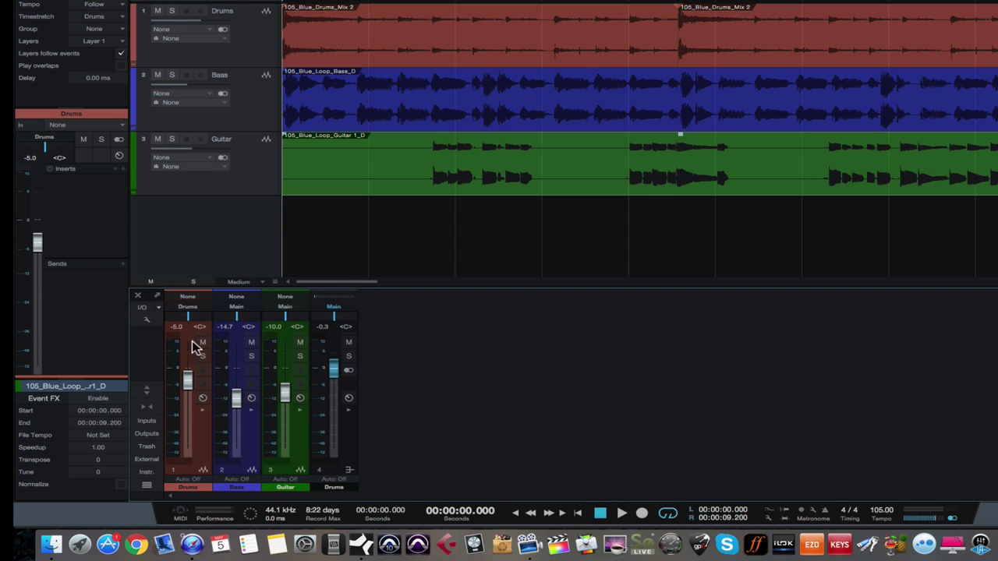
Step: Solo the Drums track and pull the Drums bus fader down to -∞ during playback
click(202, 357)
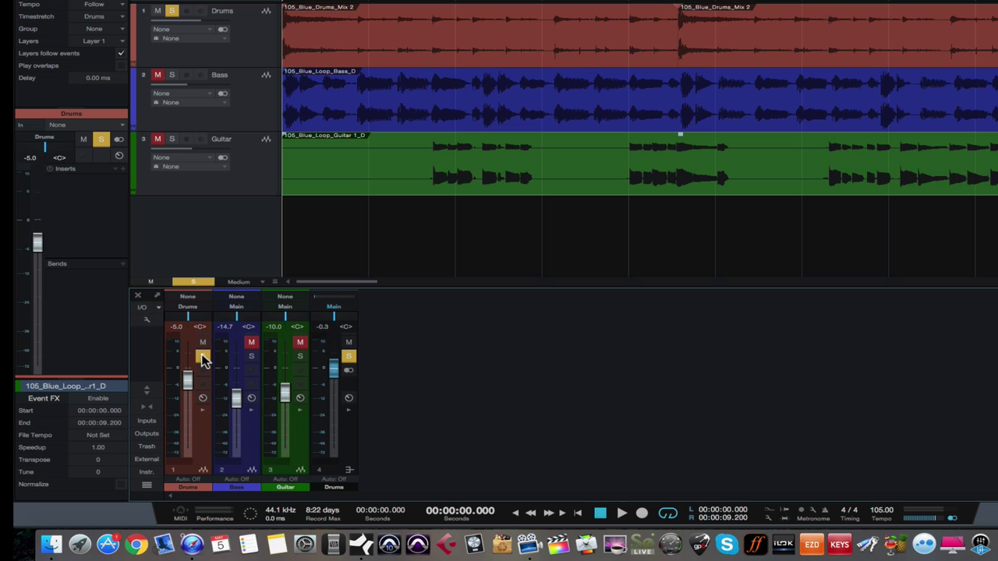
key(space)
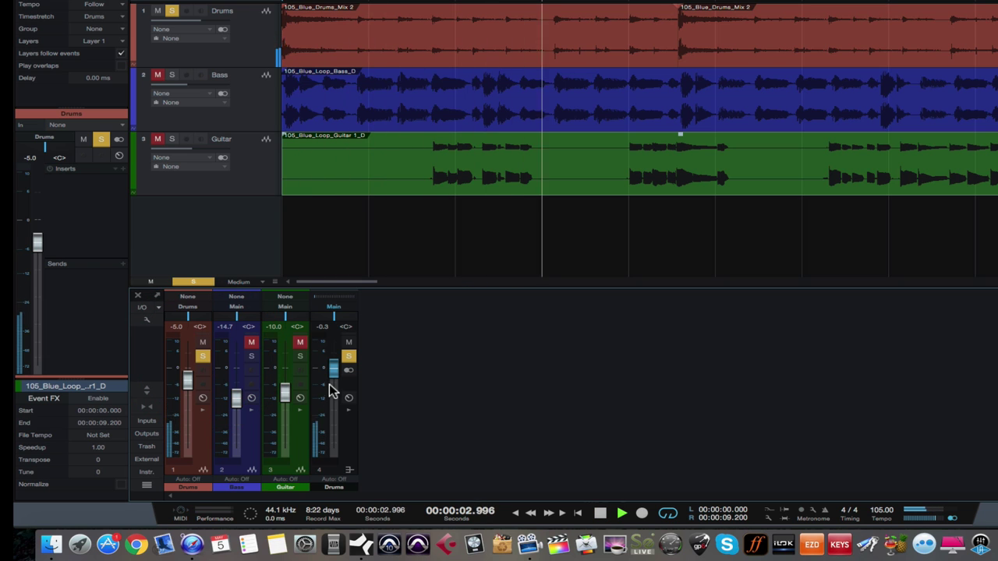
drag(337, 373, 328, 460)
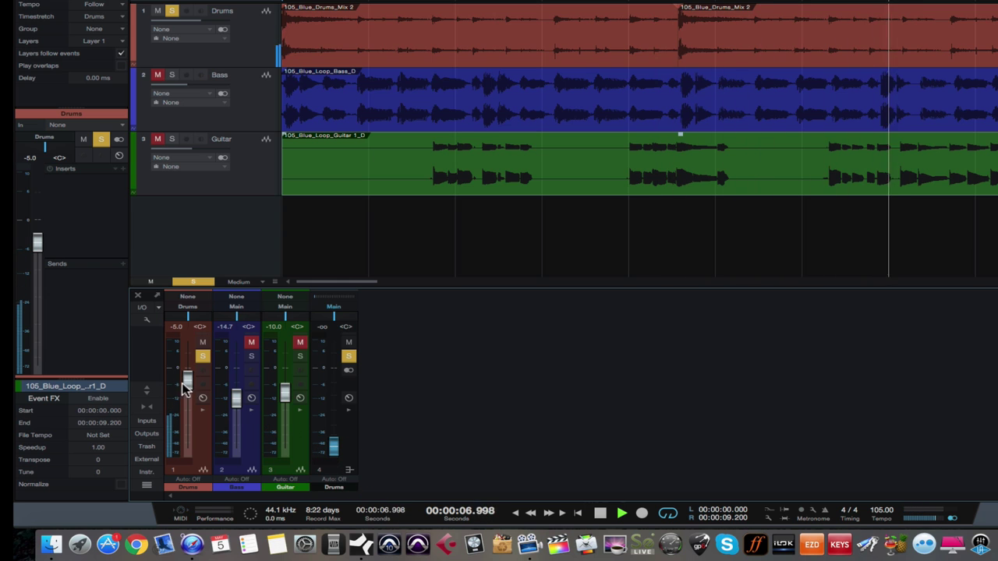
Step: Set the Drums track fader to -3.5 dB and bring the Drums bus fader up to -1.4 dB
mouse_move(194, 383)
mouse_down()
mouse_move(187, 372)
mouse_move(183, 379)
mouse_up()
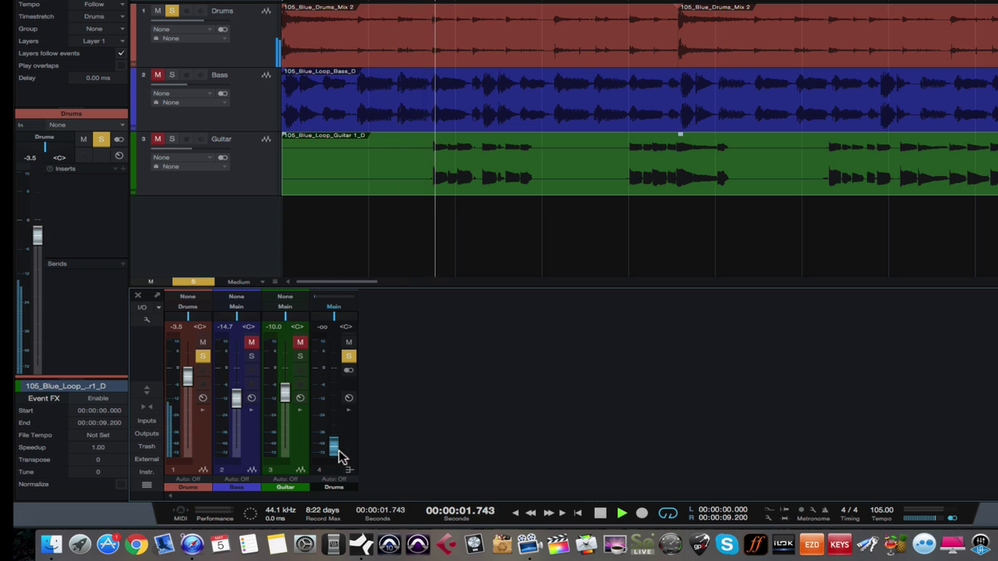
drag(332, 451, 341, 390)
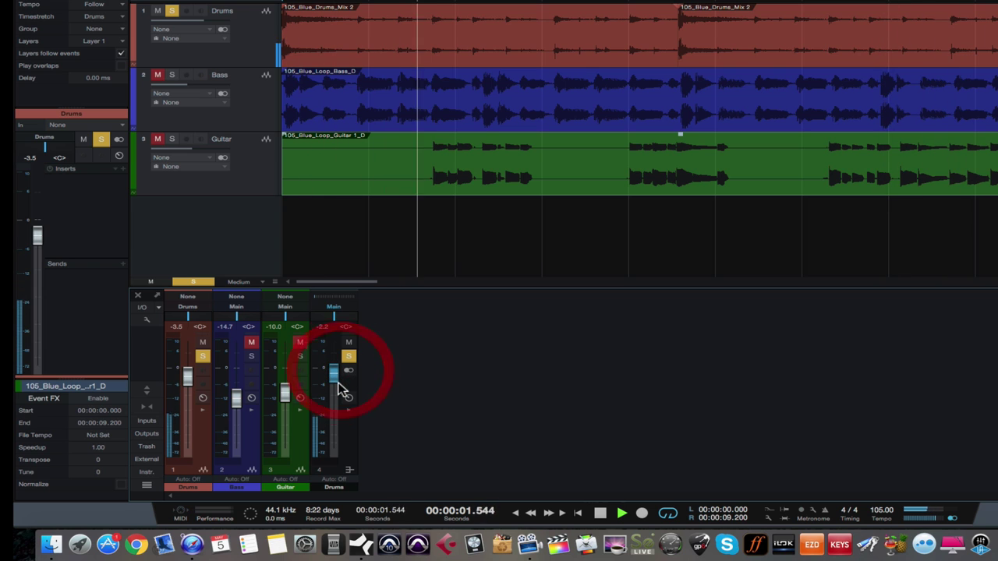
click(201, 452)
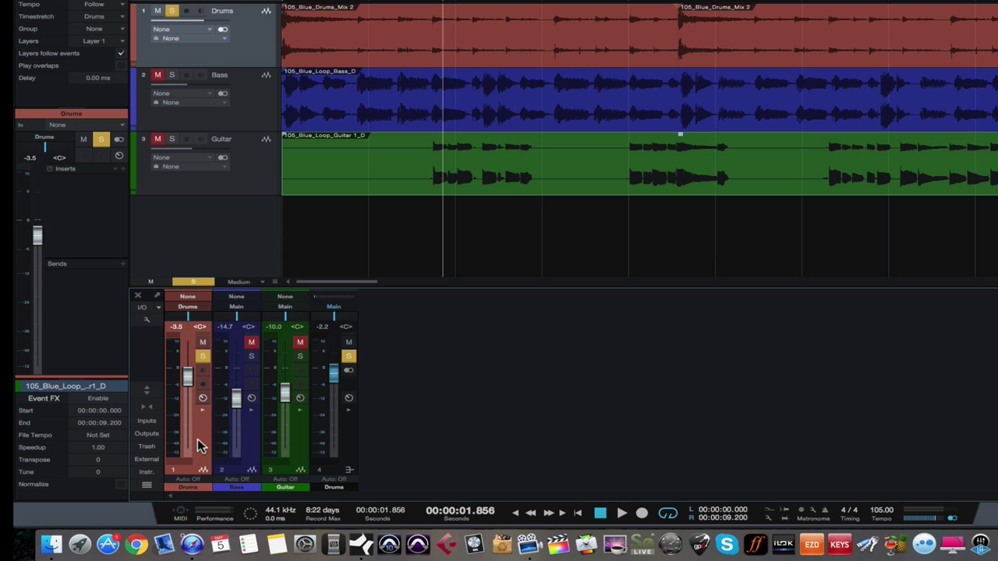
click(351, 434)
mouse_move(335, 378)
mouse_down()
mouse_move(330, 408)
mouse_move(329, 371)
mouse_up()
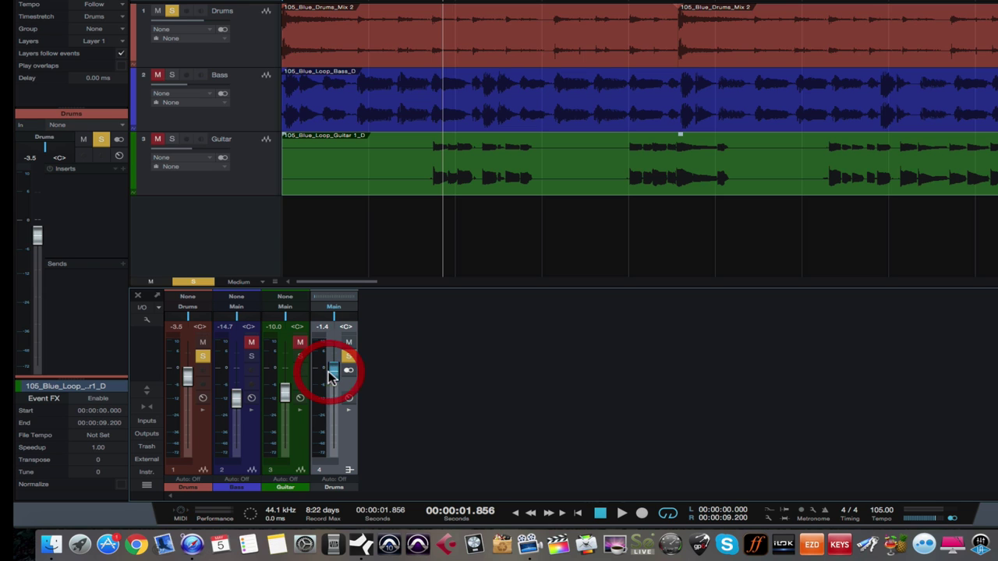
Step: Expand the Drums bus channel to view its inserts and sends, and collapse it again
click(349, 413)
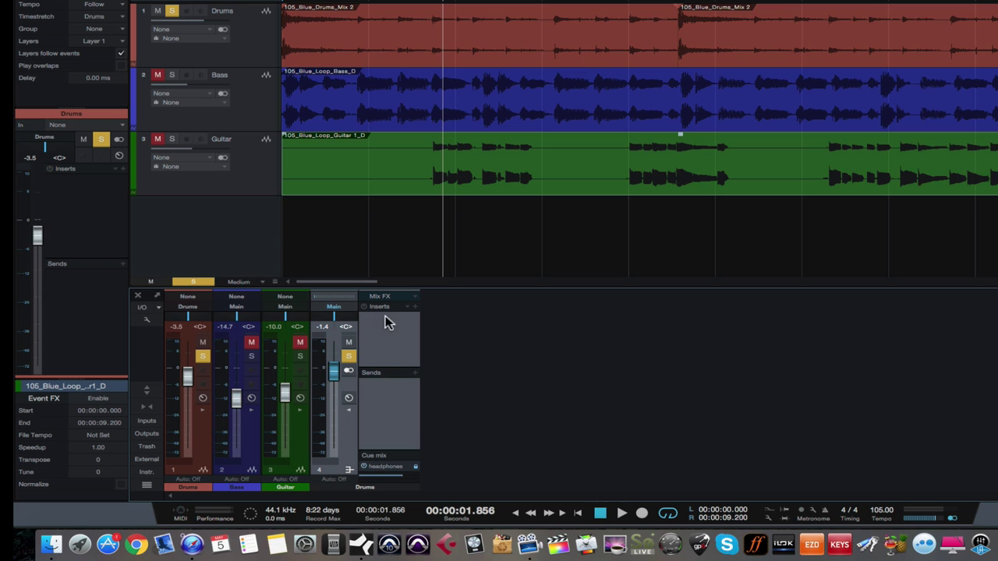
click(349, 411)
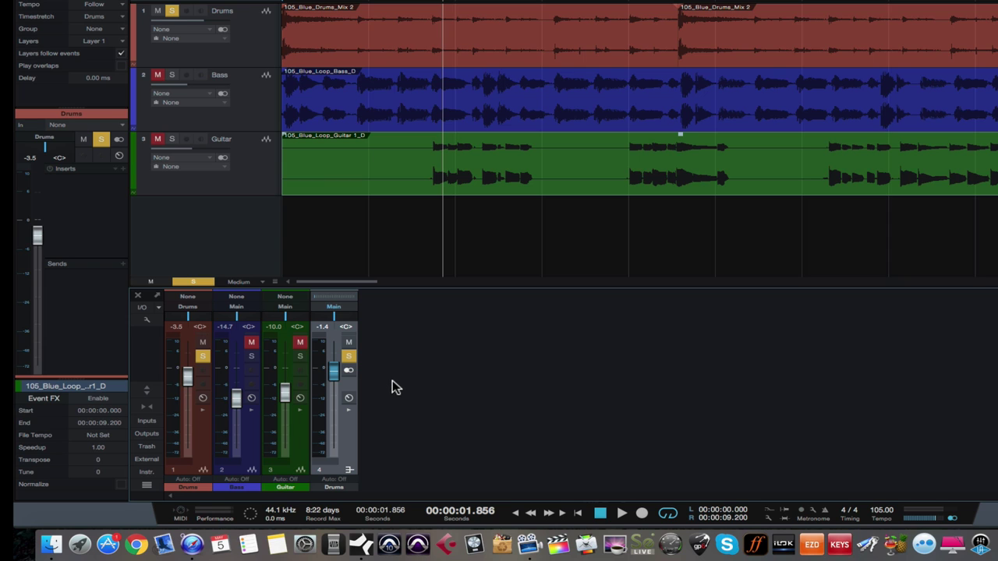
Step: Add an FX channel to the mixer and name it Reverb
right_click(401, 356)
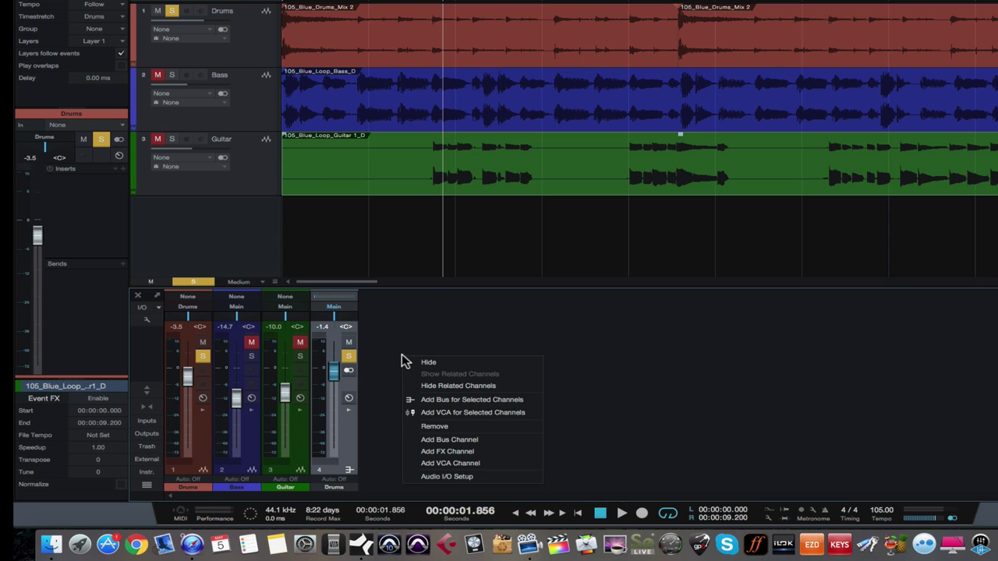
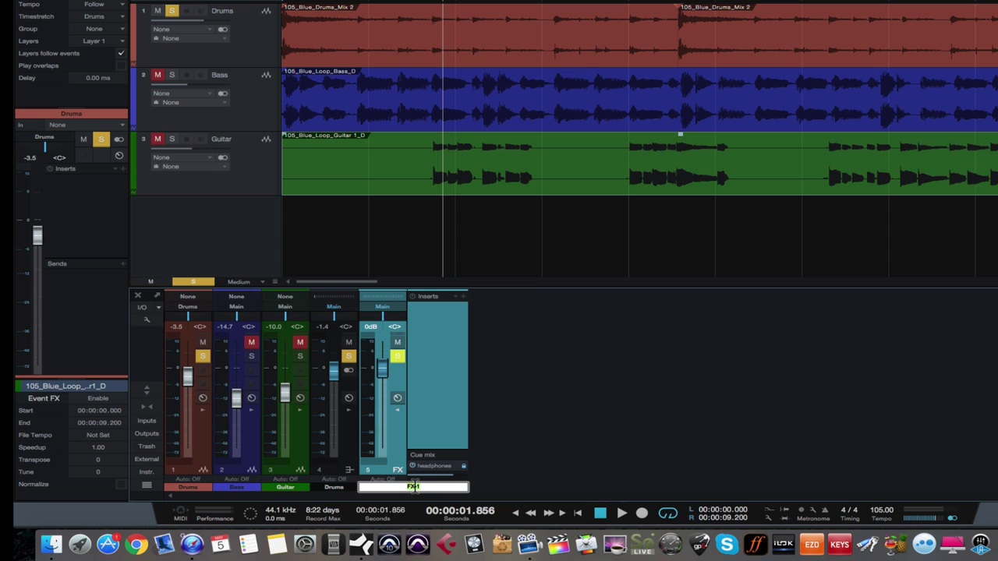
text(b)
key(Return)
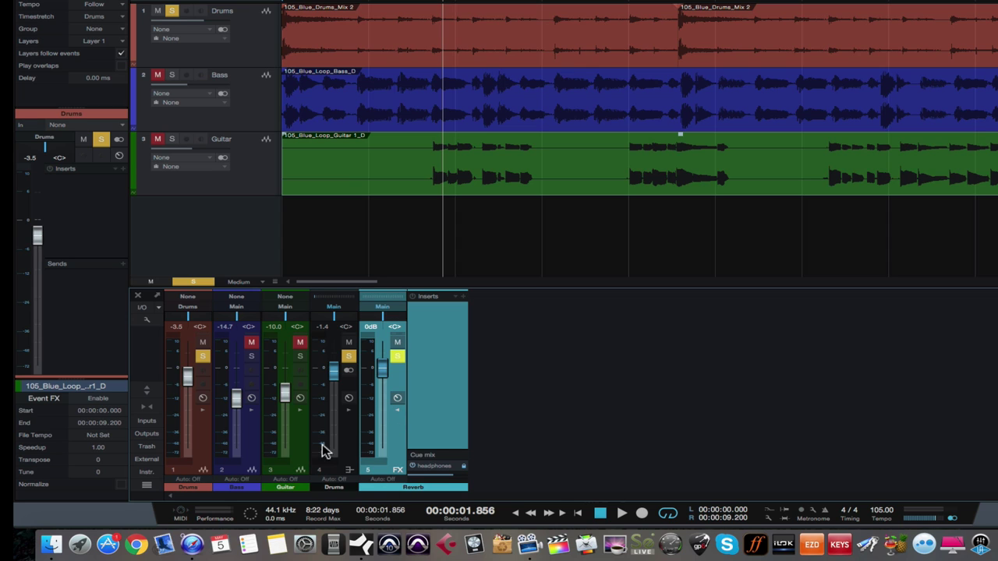
click(199, 446)
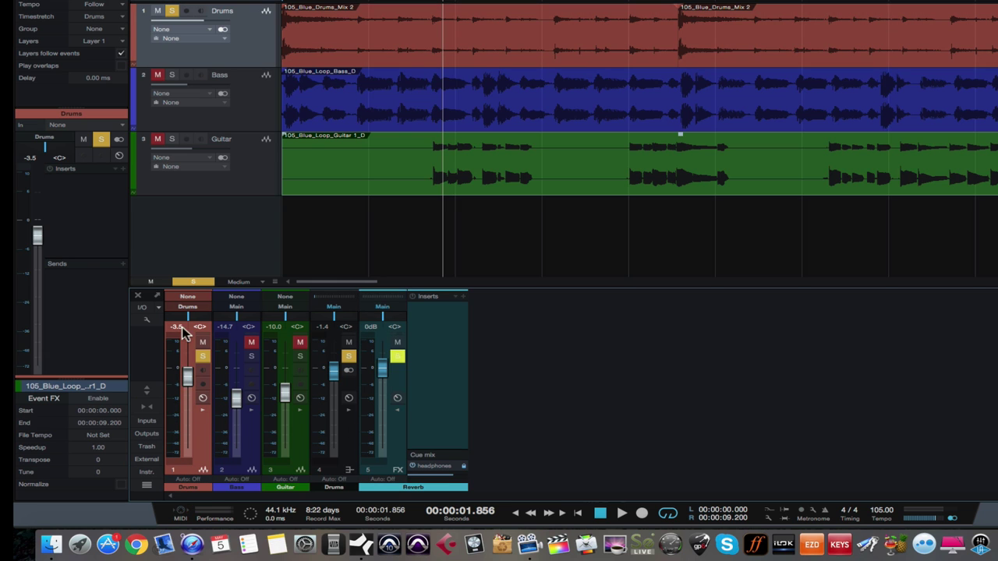
click(344, 460)
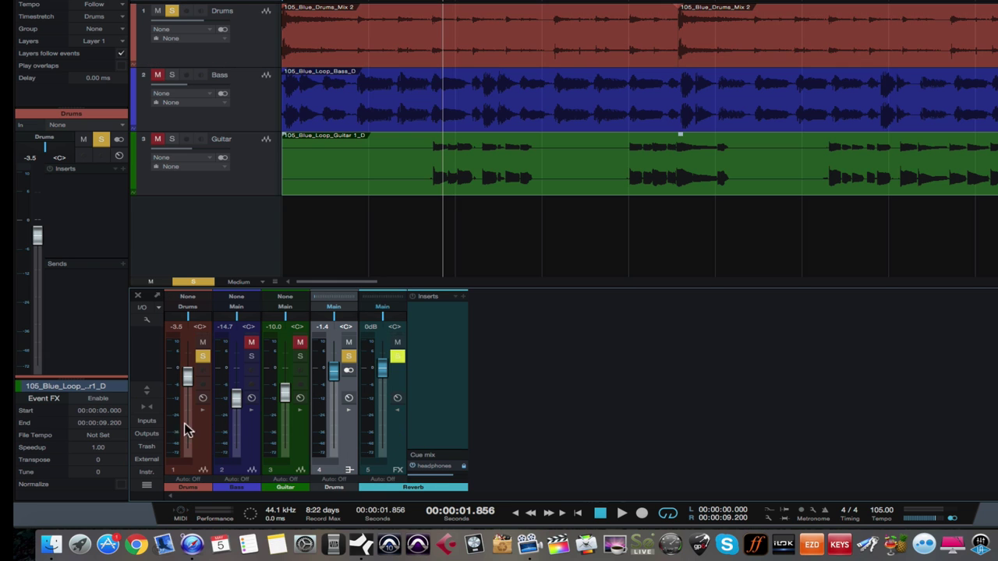
click(198, 442)
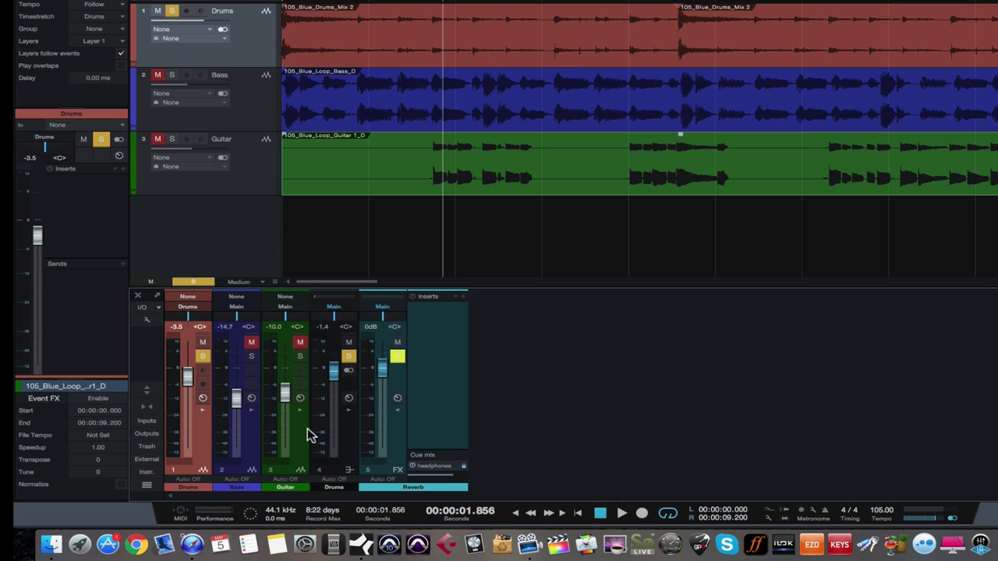
Step: Insert the PreSonus Mixverb effect on the Reverb channel, close its window, and remove the effect again
click(396, 439)
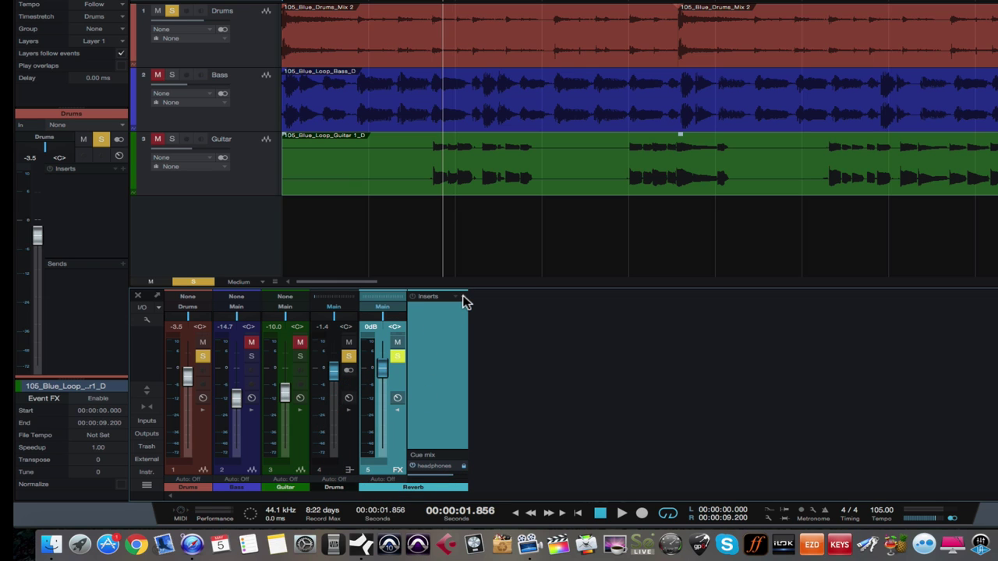
click(462, 297)
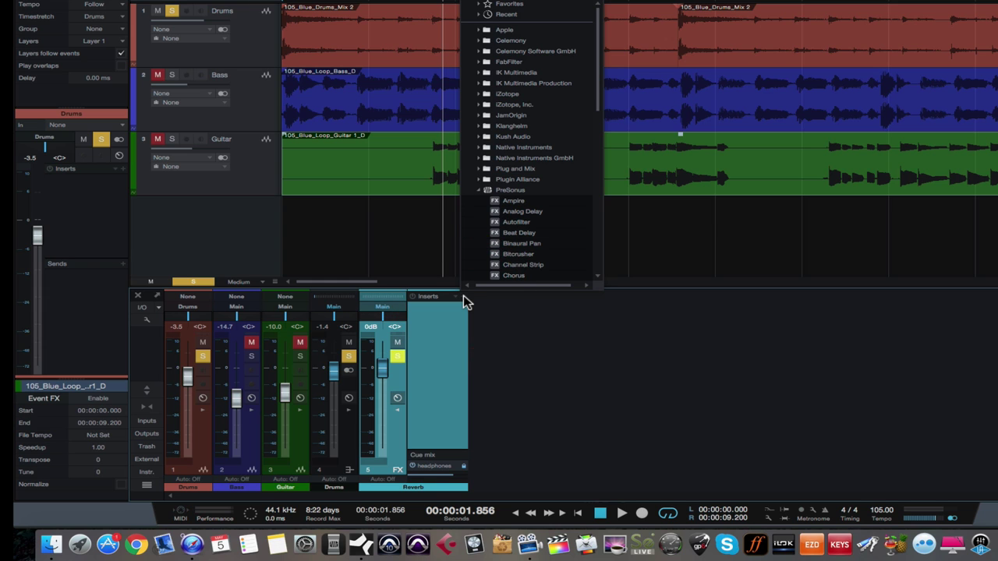
scroll(492, 173, down, 10)
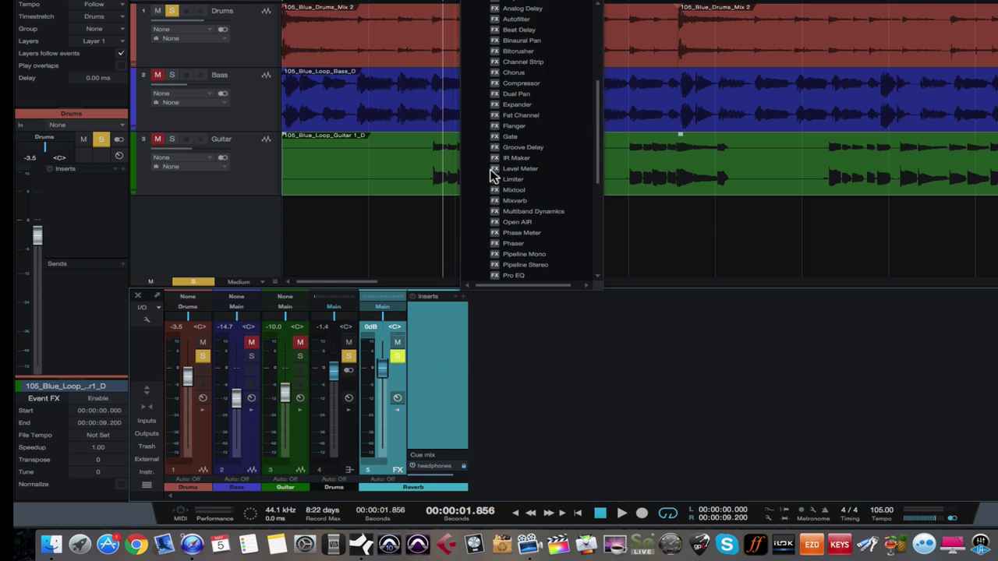
scroll(491, 174, up, 10)
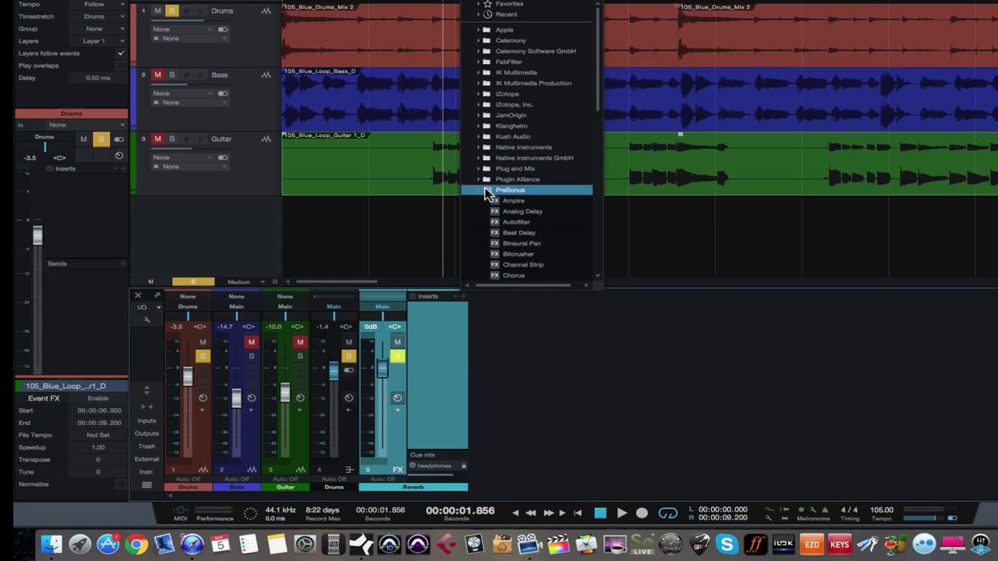
scroll(500, 195, down, 5)
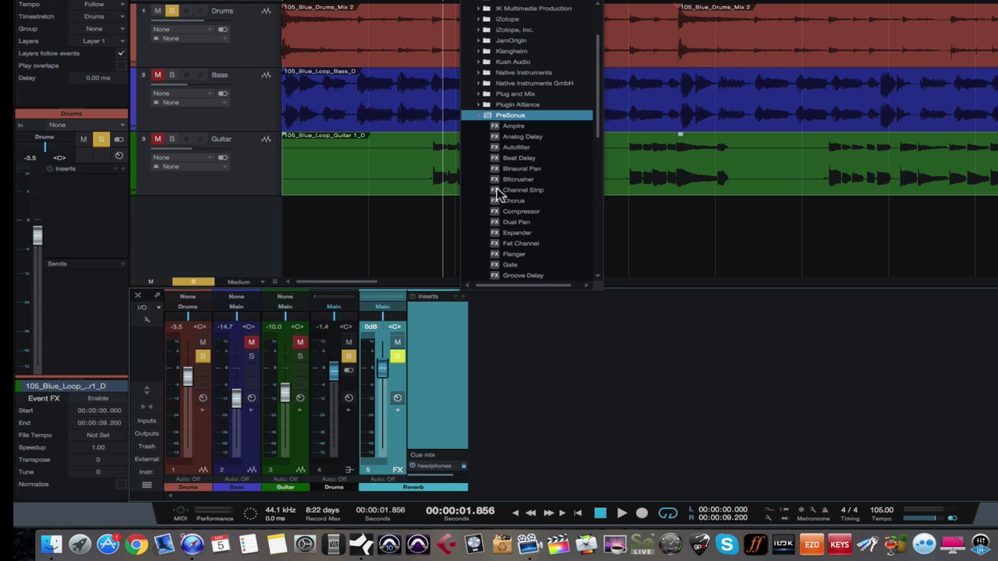
scroll(512, 137, down, 5)
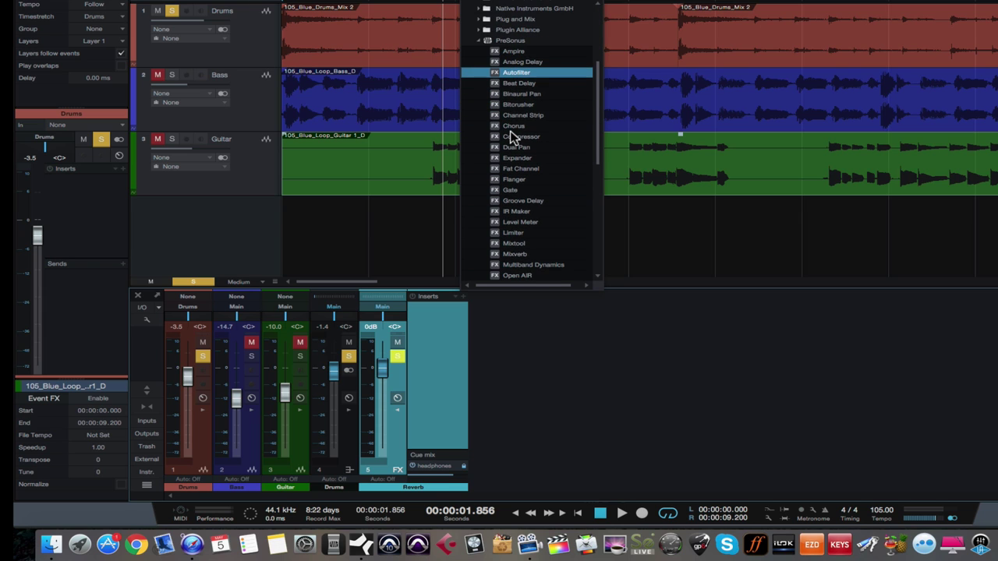
click(506, 233)
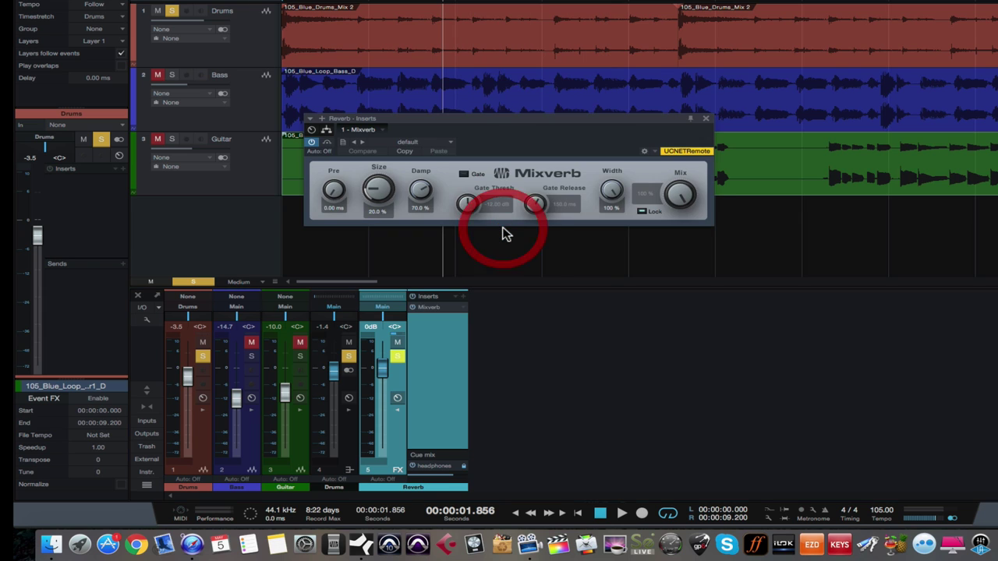
drag(487, 118, 493, 139)
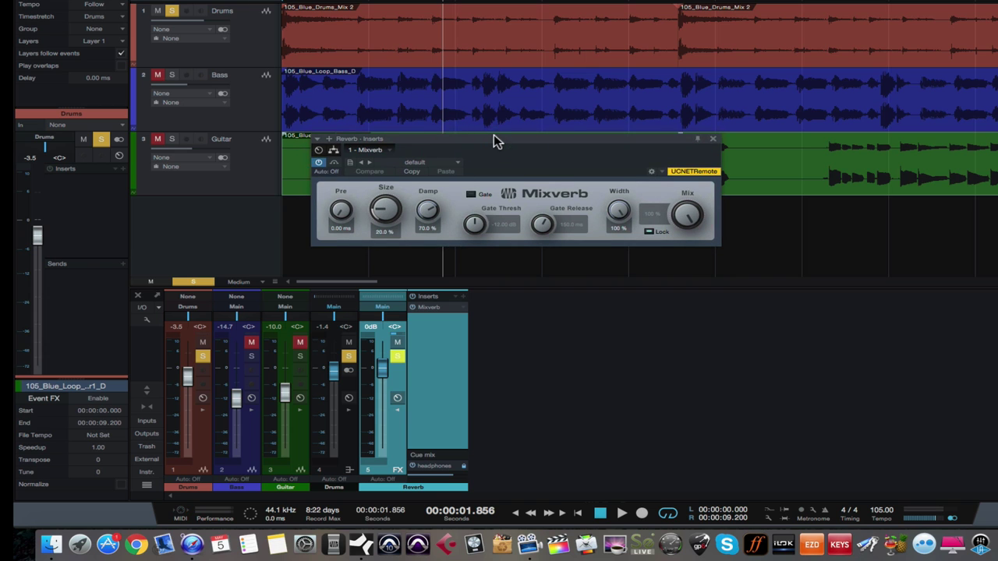
click(712, 141)
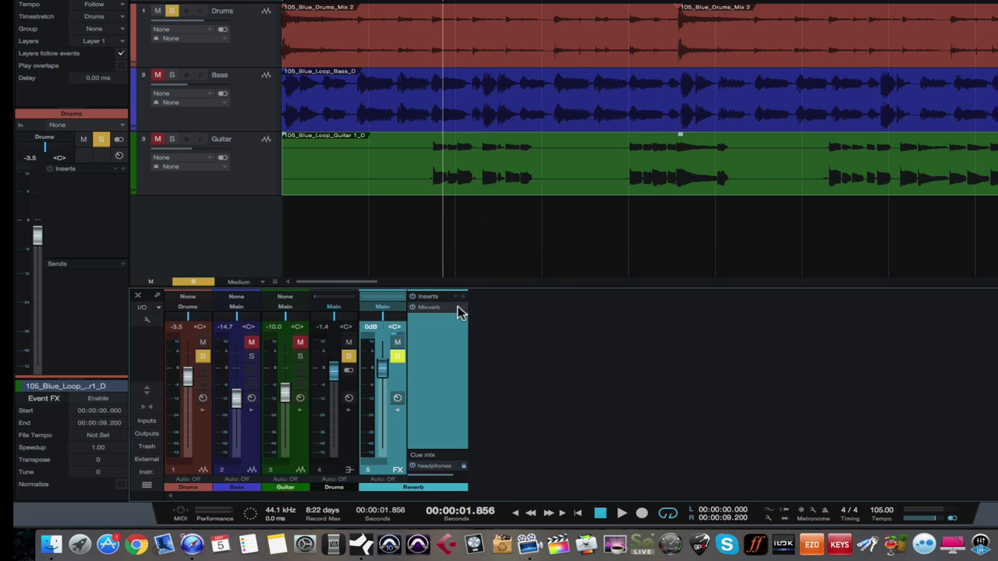
right_click(466, 310)
click(471, 412)
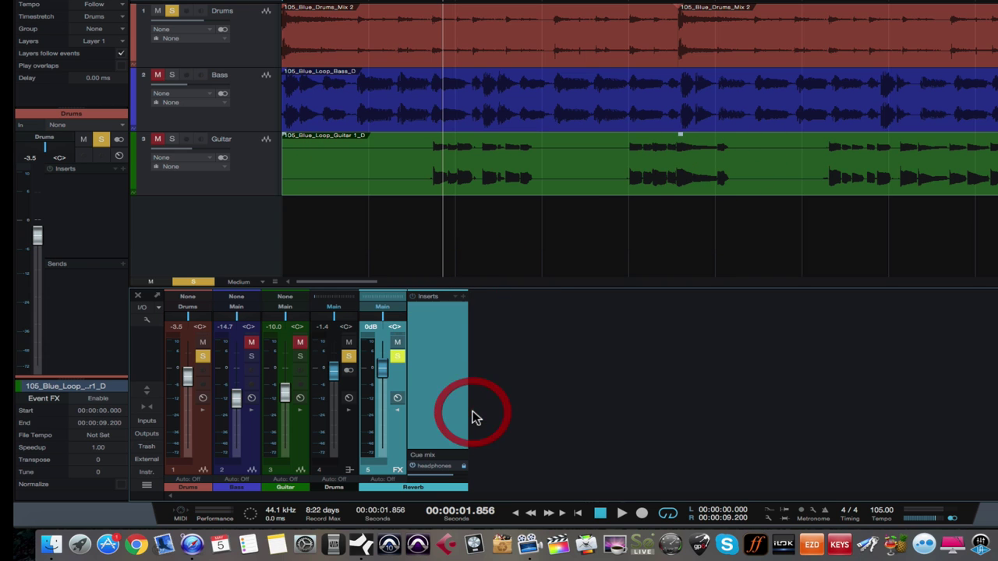
Step: Browse the PreSonus effects and add Mixverb from the browser to the Reverb channel's inserts
key(F4)
click(958, 515)
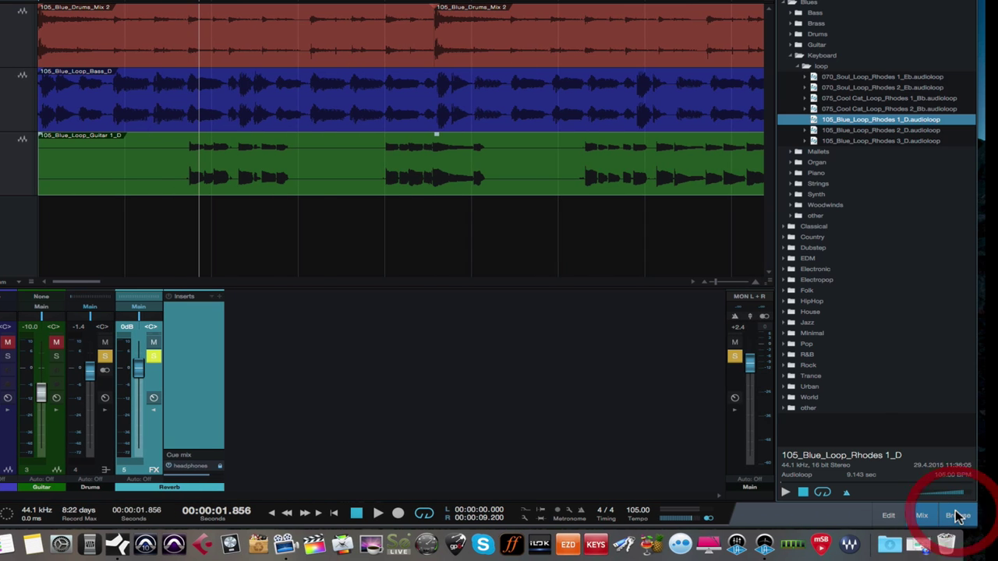
click(880, 10)
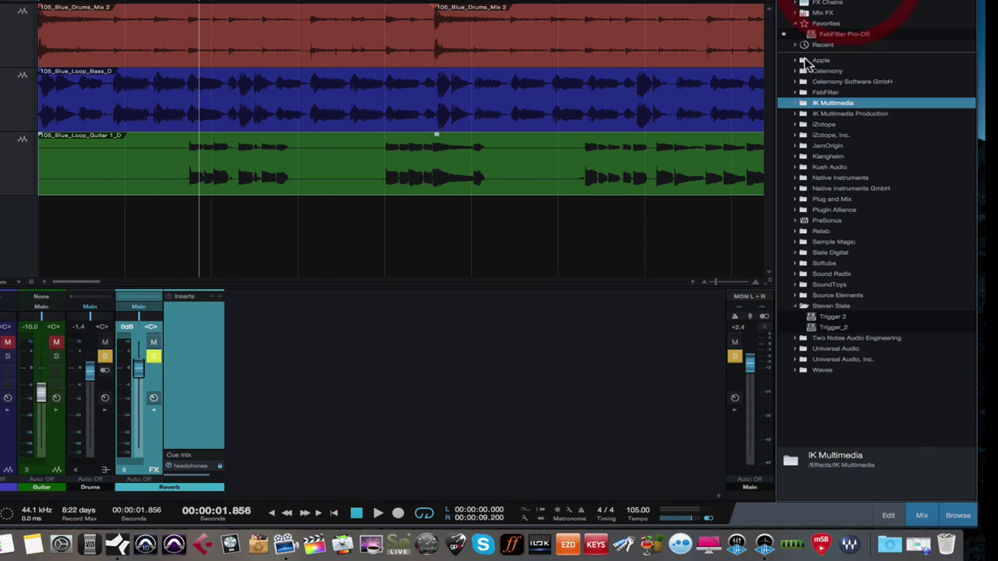
click(799, 221)
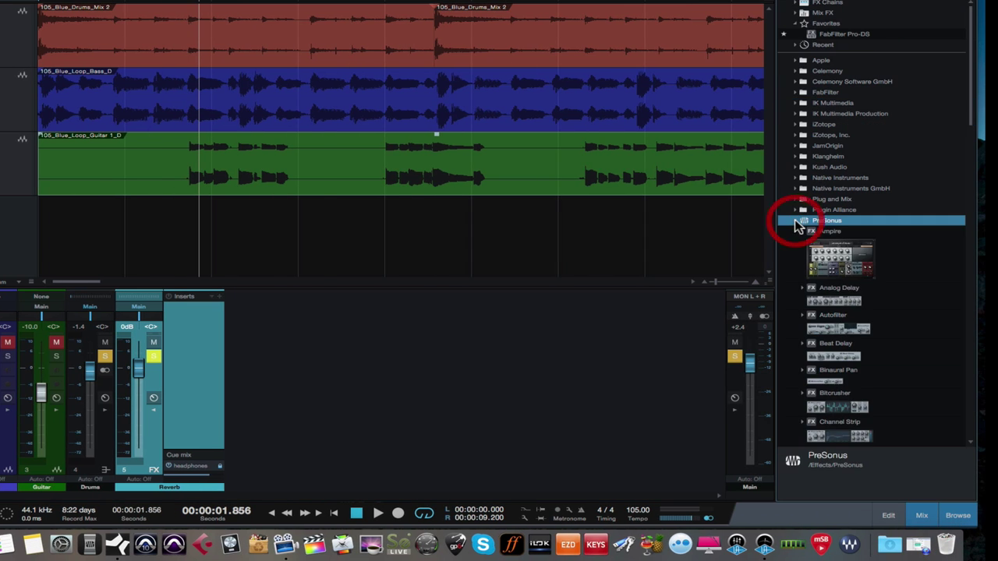
scroll(815, 269, down, 10)
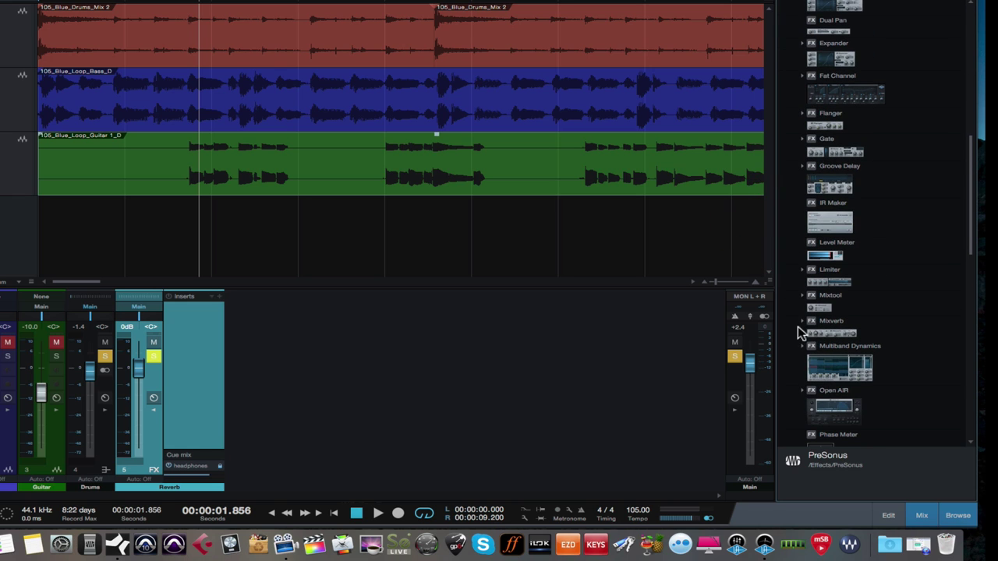
click(816, 331)
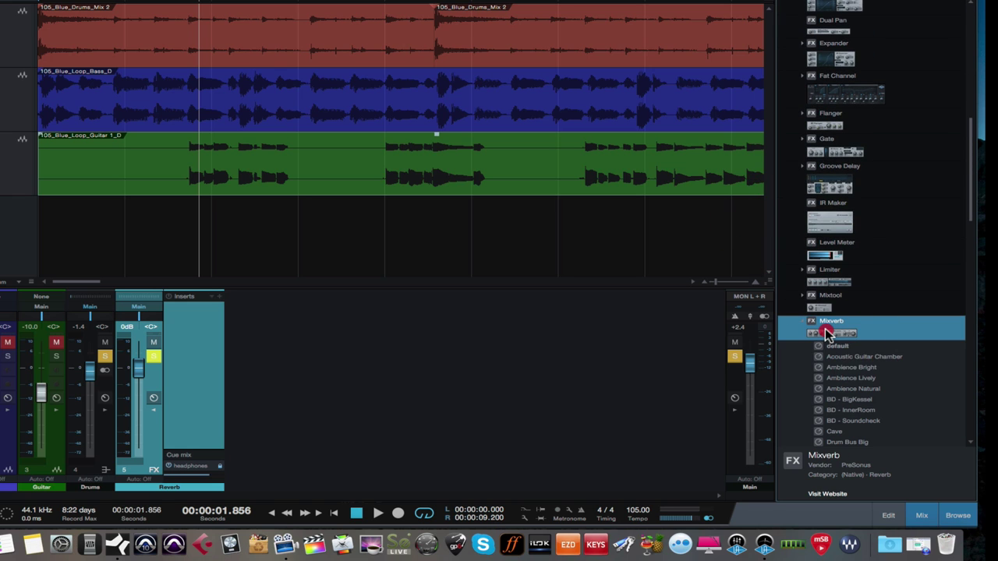
drag(824, 330, 193, 319)
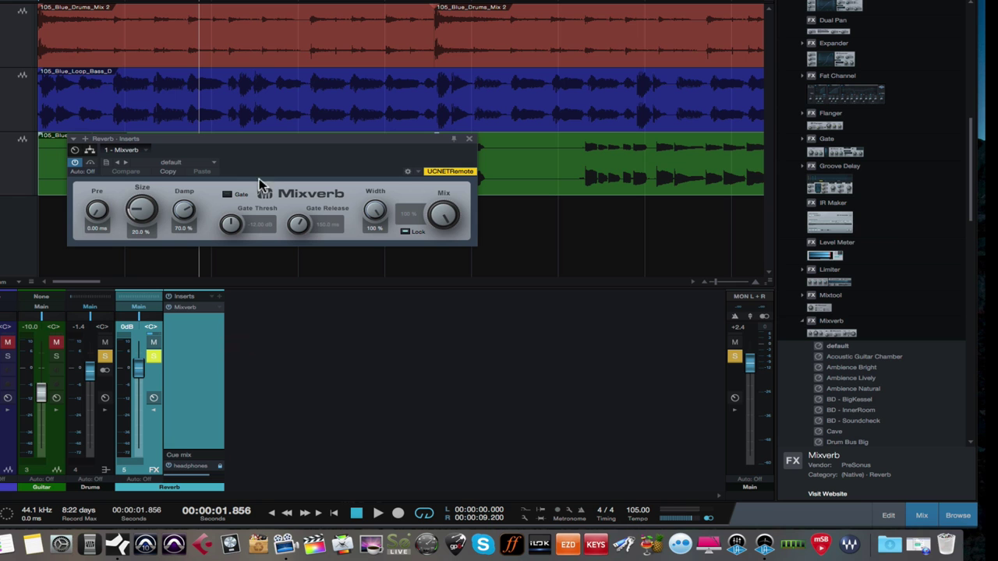
drag(264, 149, 283, 152)
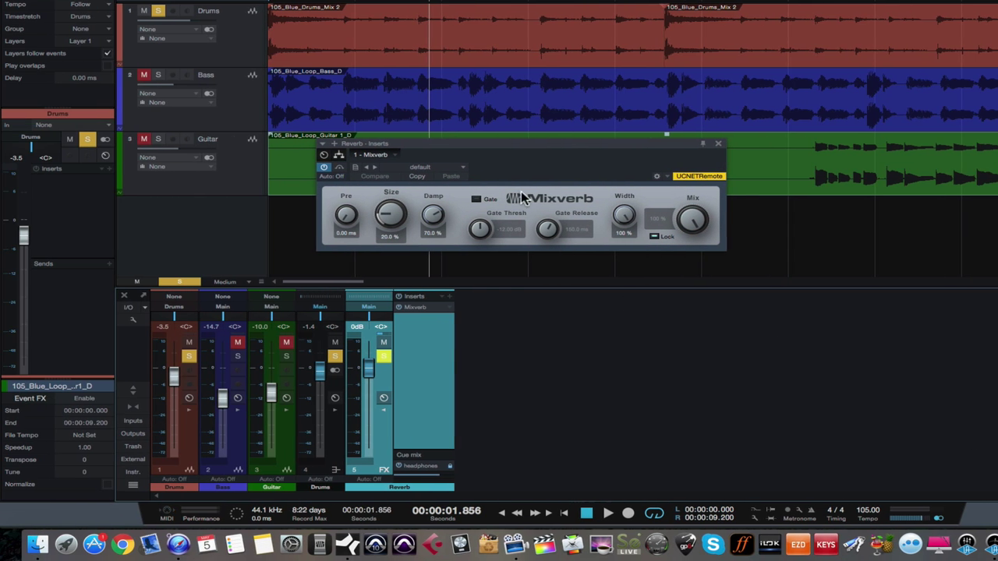
Step: Load the Drum Bus Big preset in Mixverb, set its Size to 73.0 %, and close the effect window
click(463, 172)
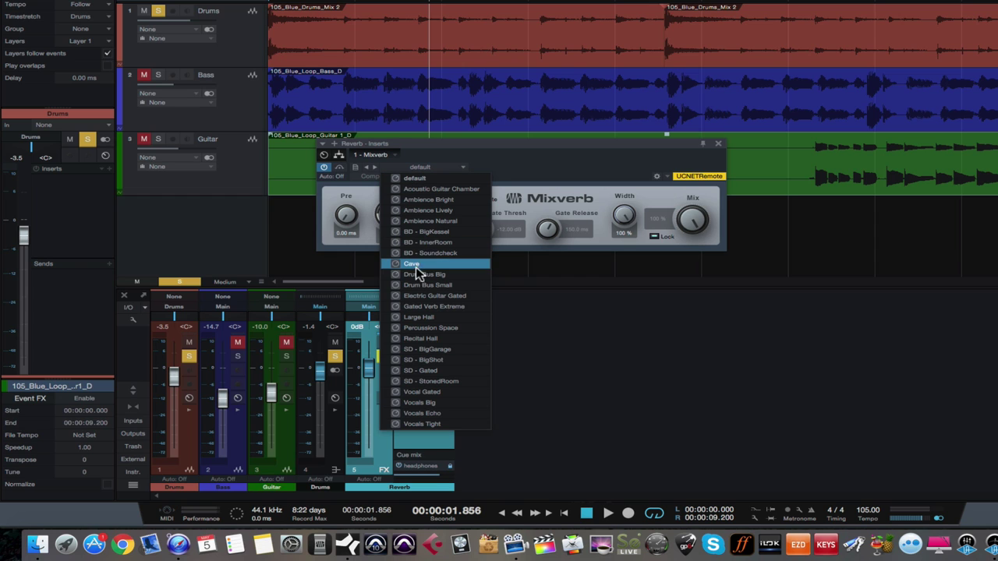
click(538, 134)
drag(388, 221, 385, 189)
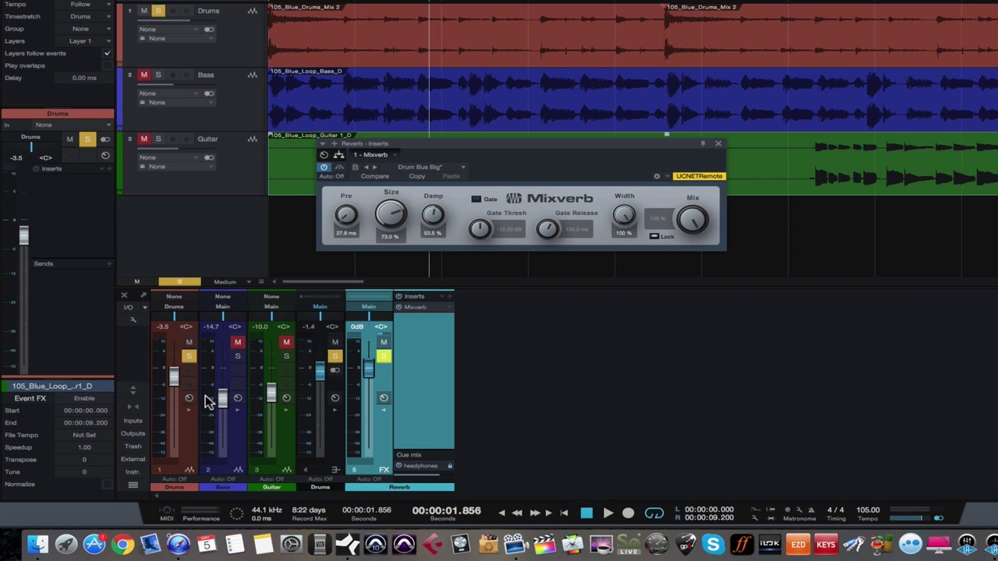
click(719, 143)
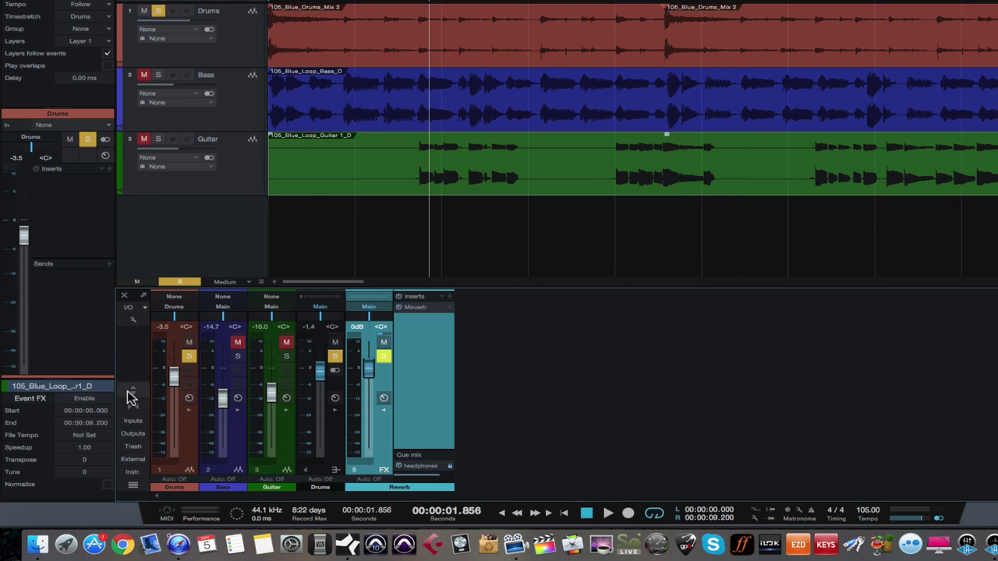
Step: Expand the Drums track channel in the mixer and add a send to the Reverb channel
click(188, 411)
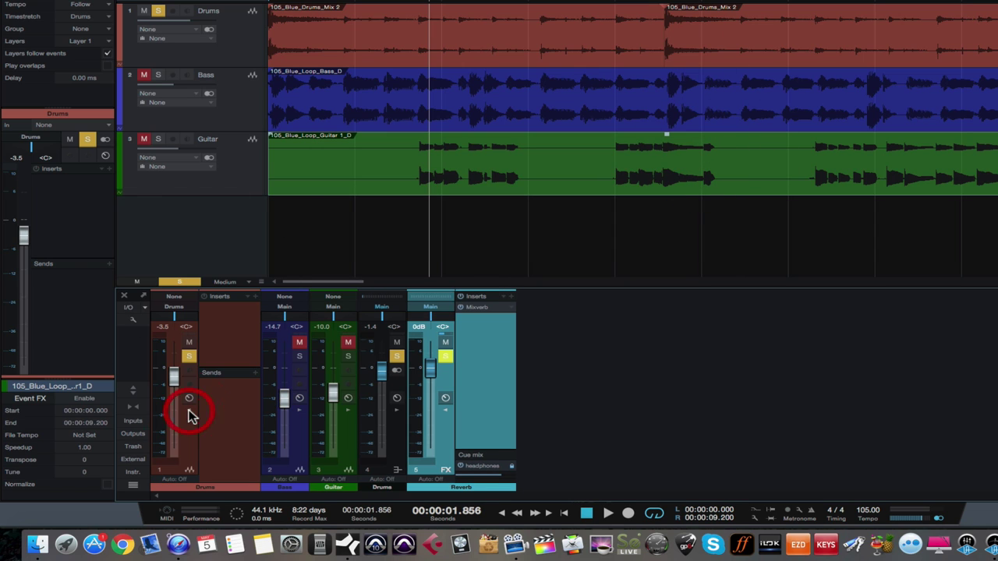
click(222, 367)
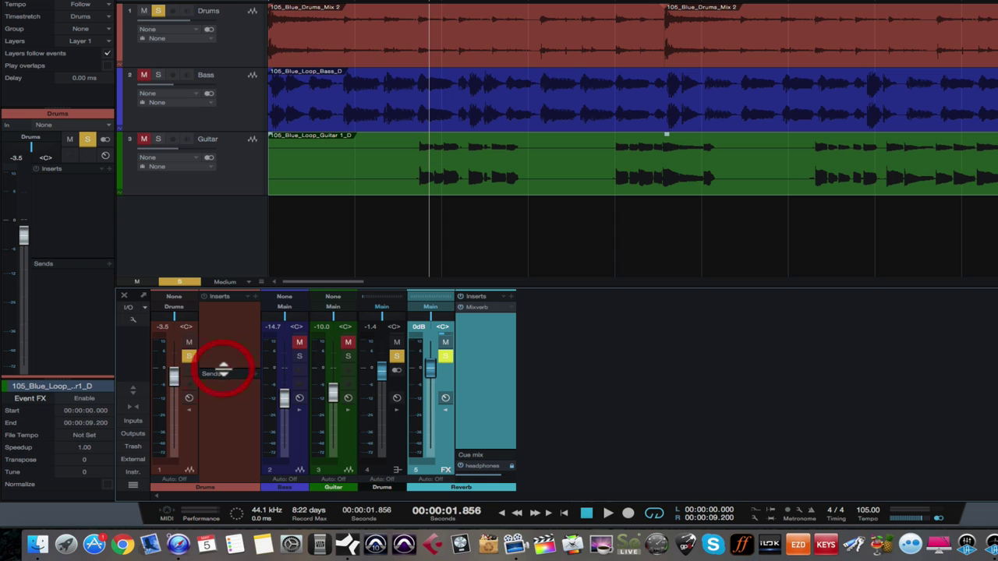
click(255, 375)
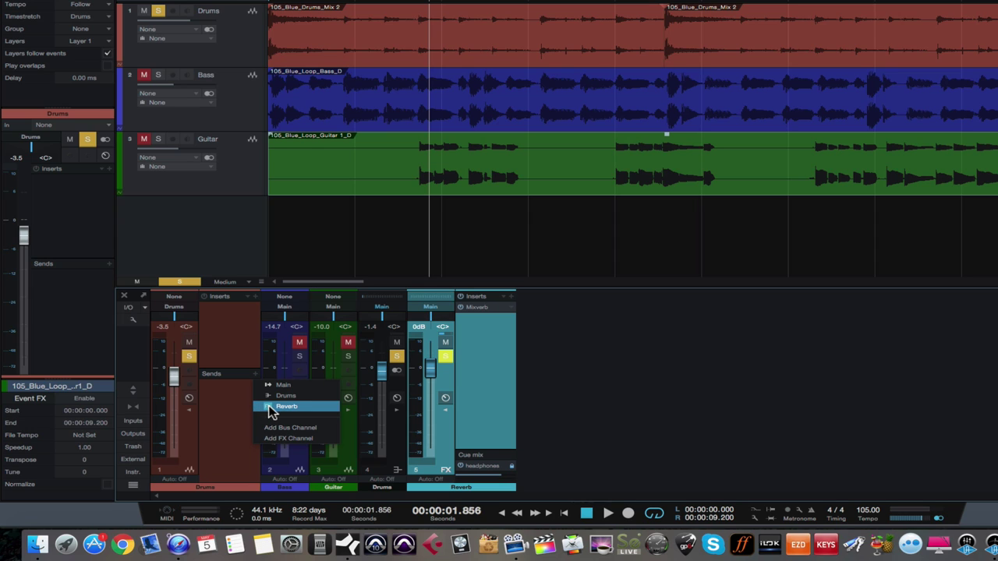
click(272, 407)
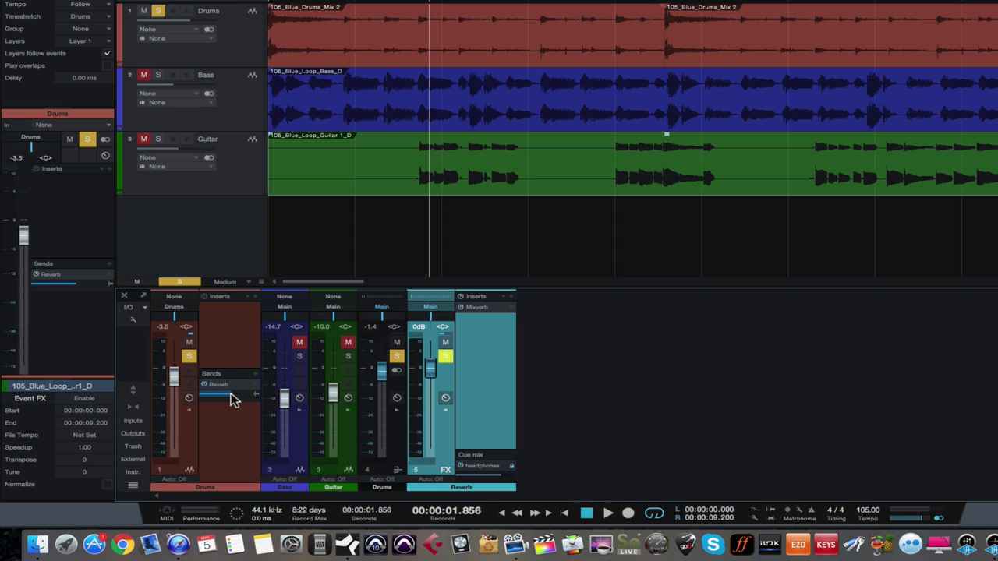
Step: Audition the Drums track's Reverb send at a raised level during playback and bring it down to just under half
mouse_move(226, 399)
mouse_down()
mouse_move(209, 394)
mouse_move(239, 394)
mouse_up()
key(space)
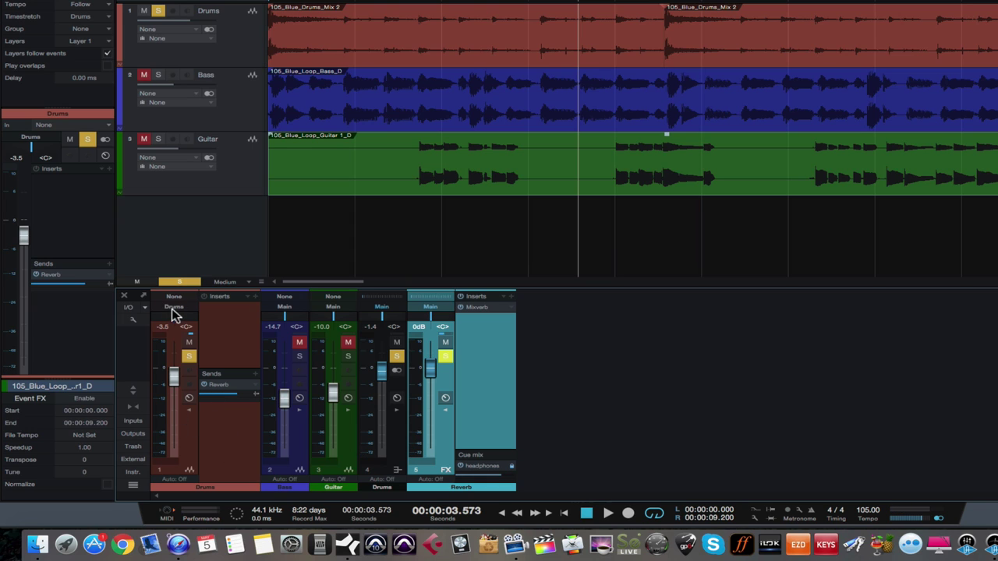
click(401, 450)
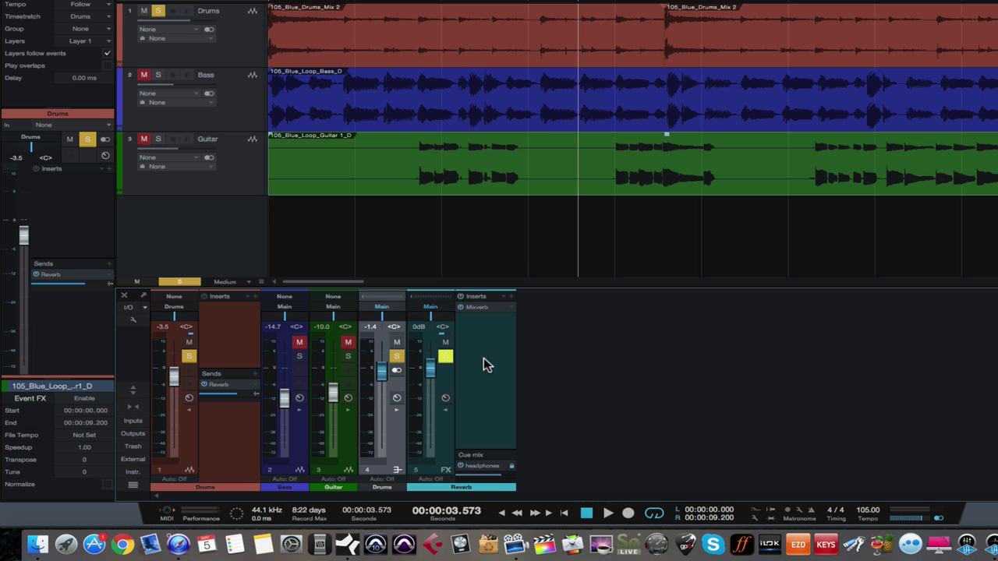
key(space)
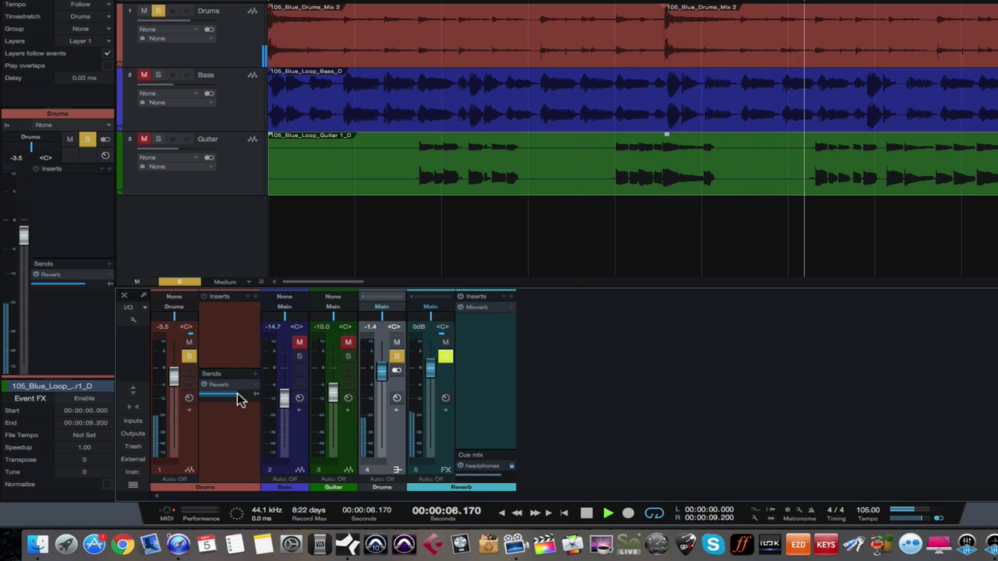
mouse_move(237, 398)
mouse_down()
mouse_move(195, 398)
mouse_move(253, 399)
mouse_move(225, 401)
mouse_up()
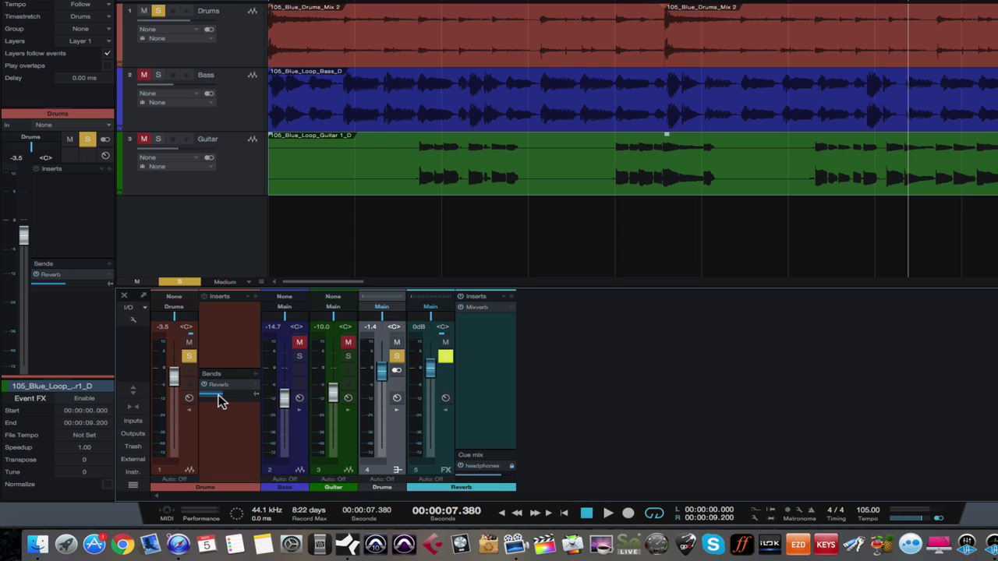
mouse_move(220, 401)
click(443, 432)
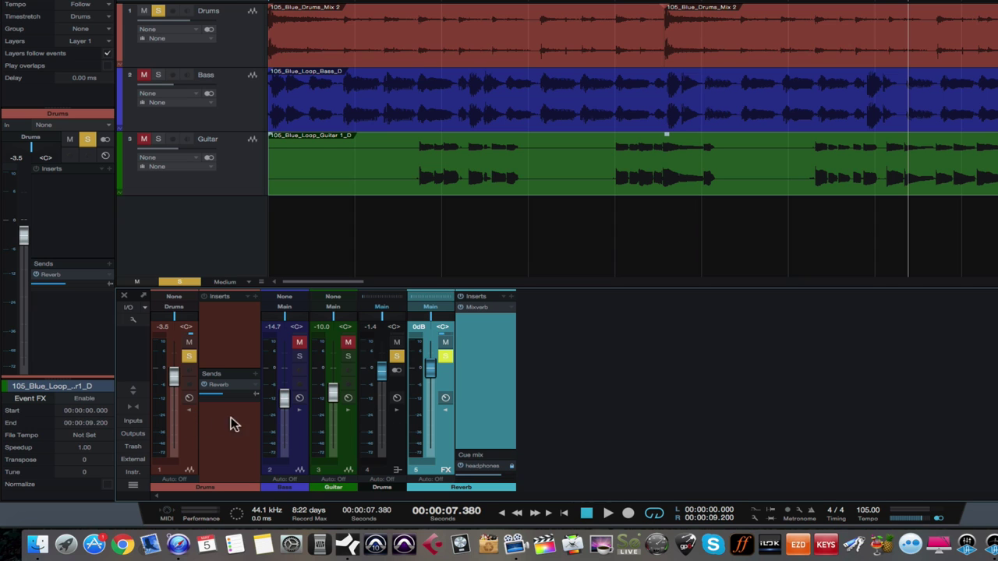
Step: Remove the Reverb send from the Drums track and collapse its expanded mixer channel
right_click(251, 385)
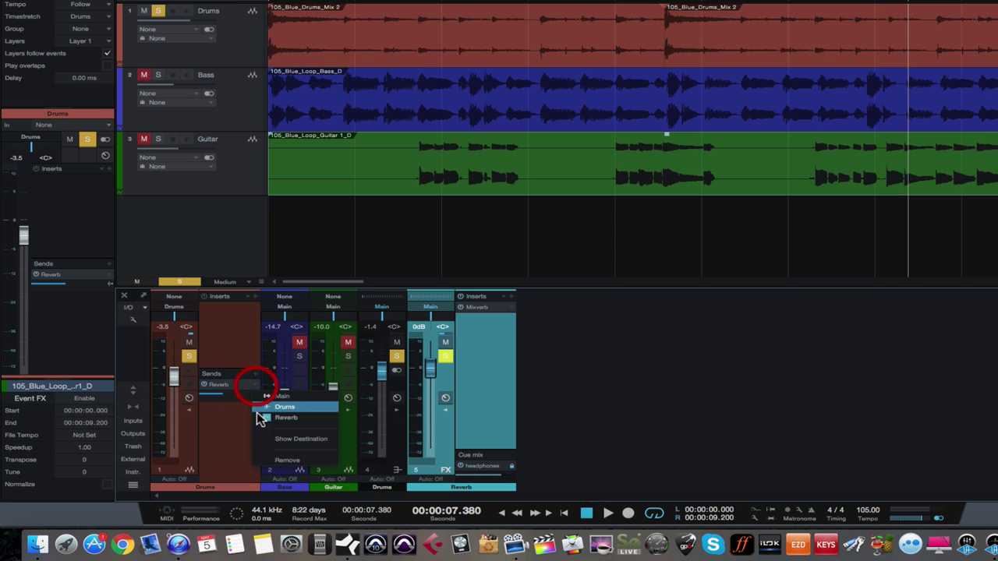
click(269, 460)
click(188, 410)
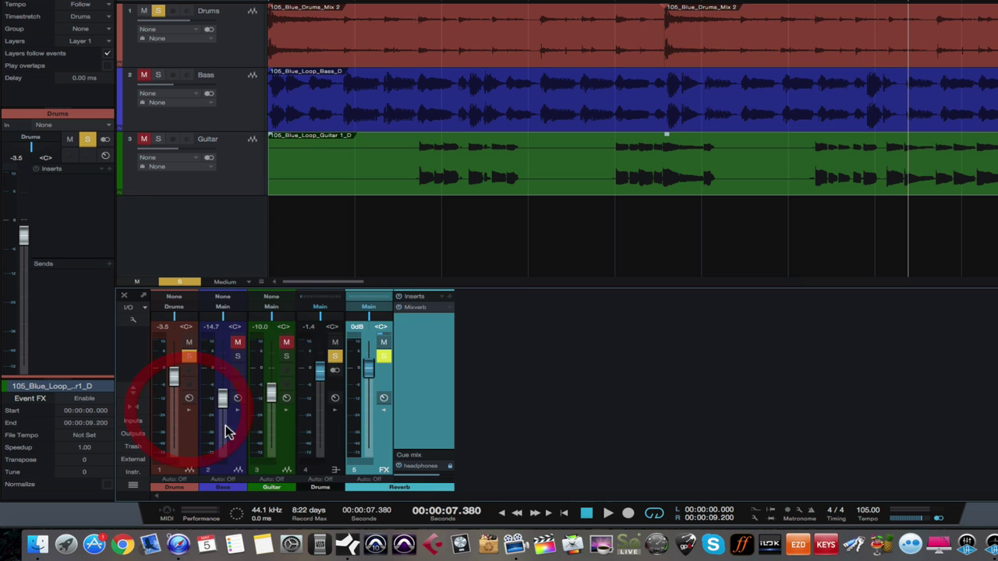
Step: Expand the Drums bus in the mixer and add a send to the Reverb channel
click(333, 445)
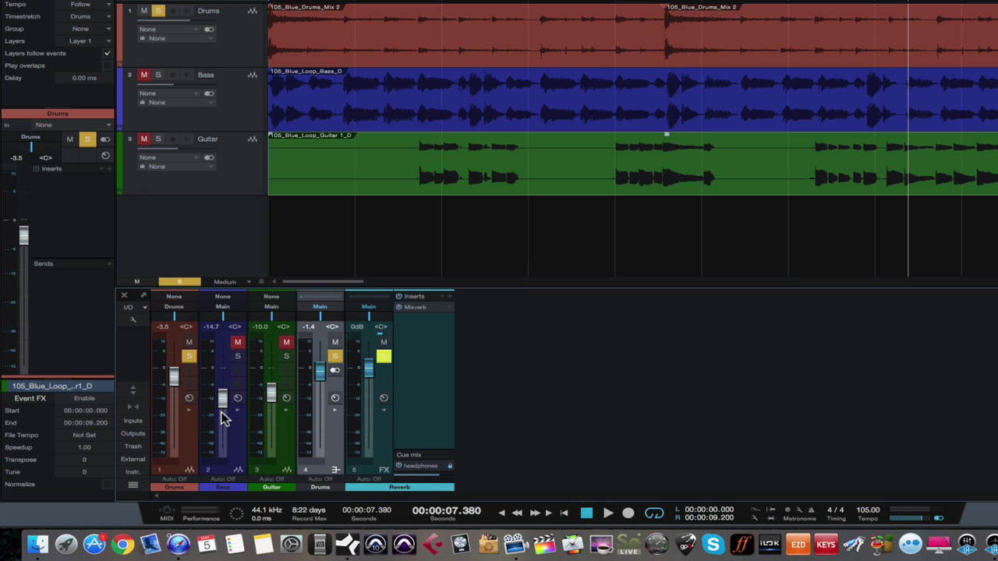
click(335, 410)
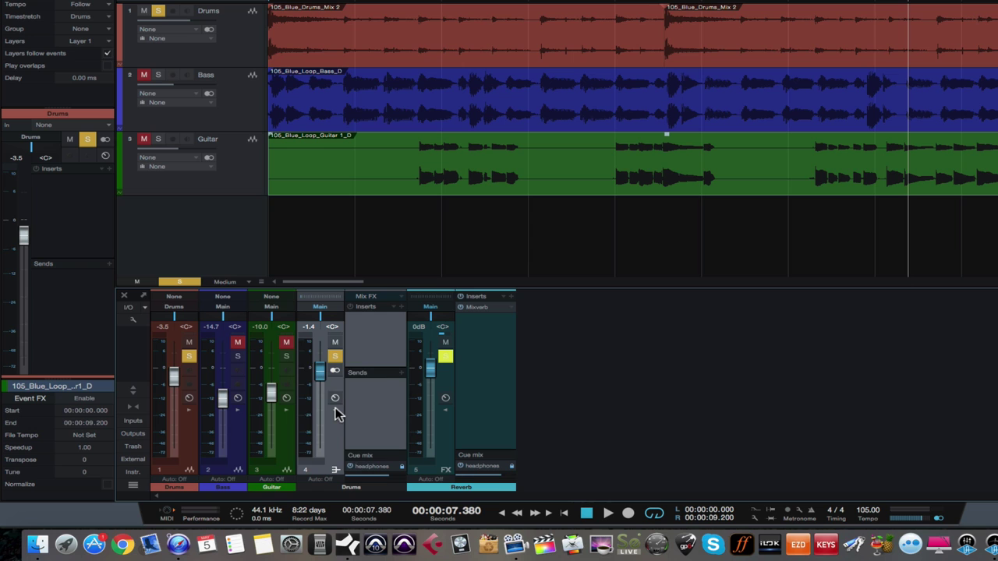
click(402, 378)
click(405, 394)
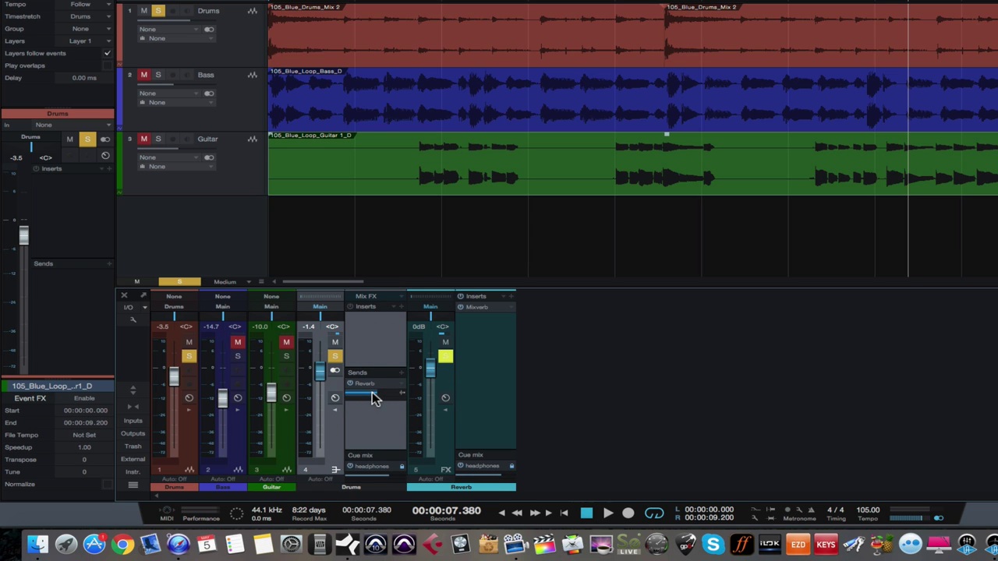
Step: Audition the Drums bus's Reverb send at a raised level during playback, then lower it to about half
drag(373, 398, 392, 399)
key(space)
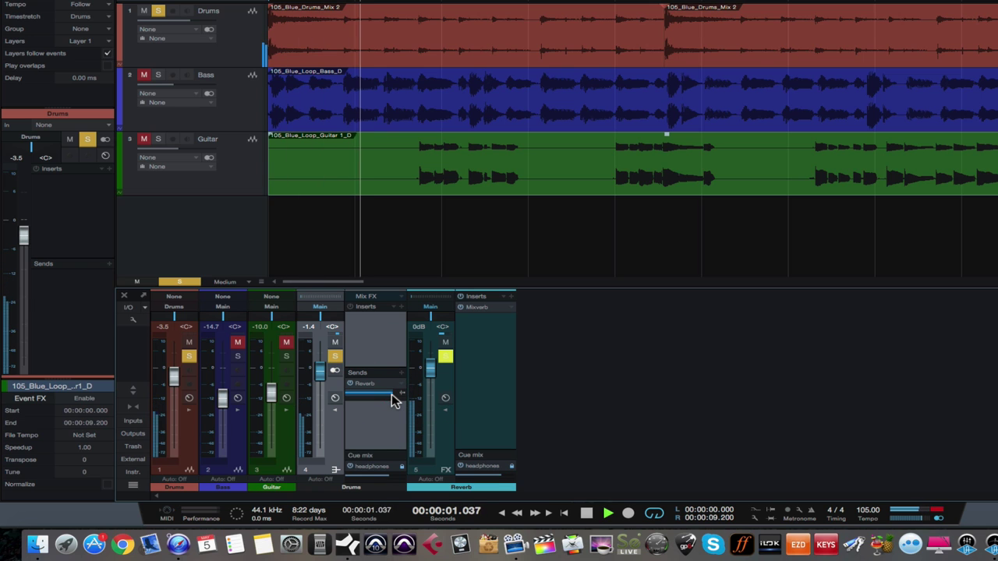
key(space)
drag(391, 393, 372, 393)
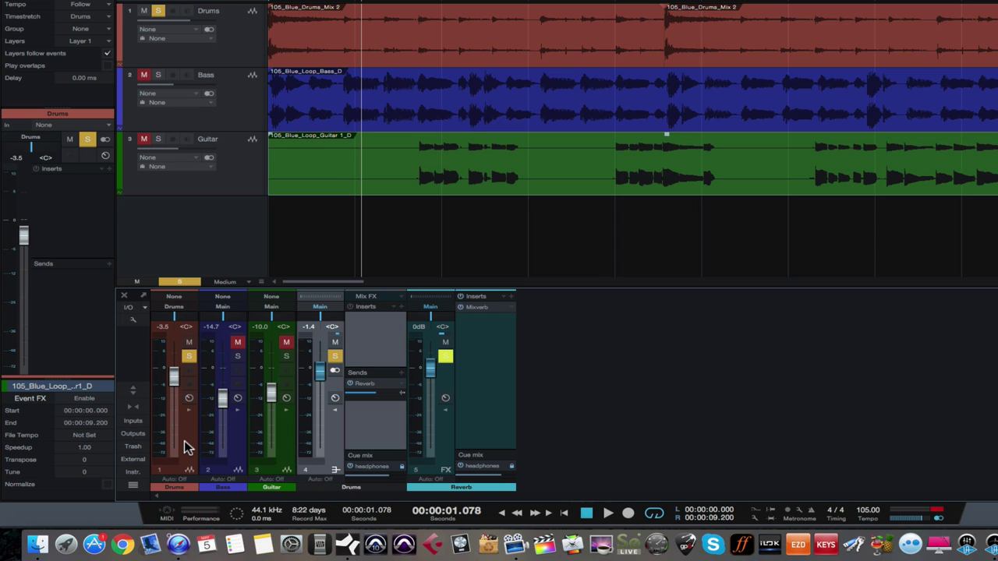
Step: Remove the Reverb send from the Drums bus and collapse the Drums bus and Reverb channels
right_click(403, 388)
click(417, 447)
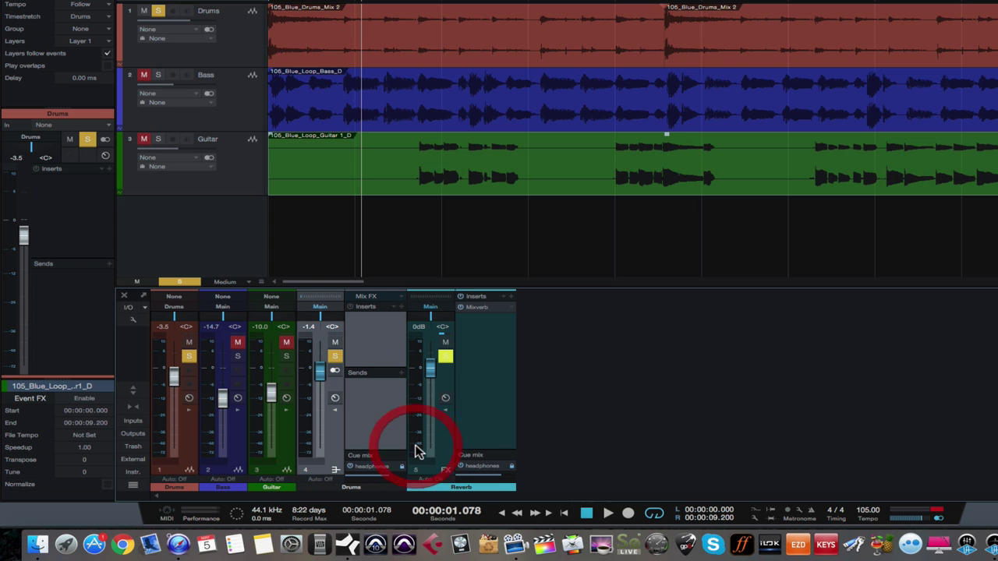
click(334, 412)
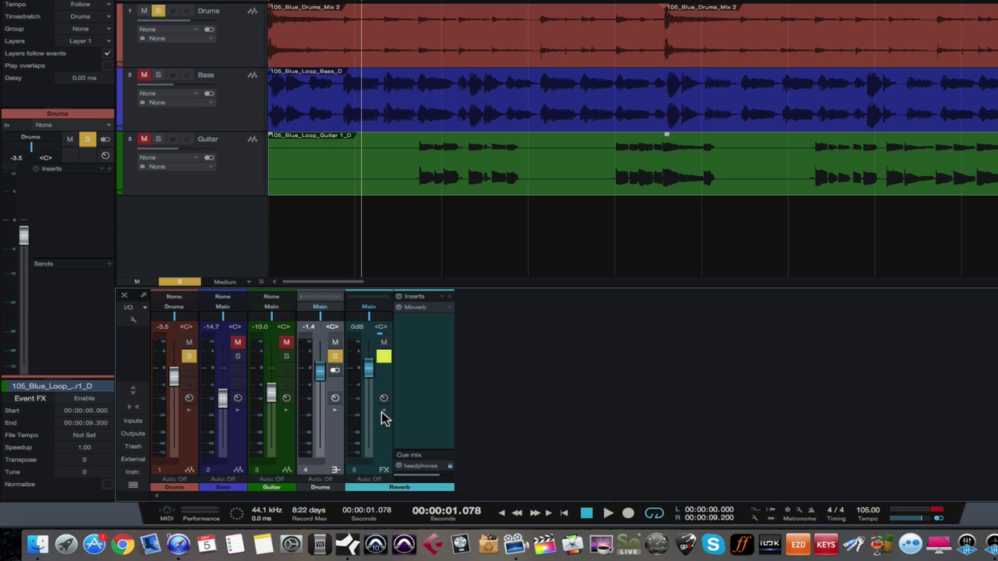
click(382, 410)
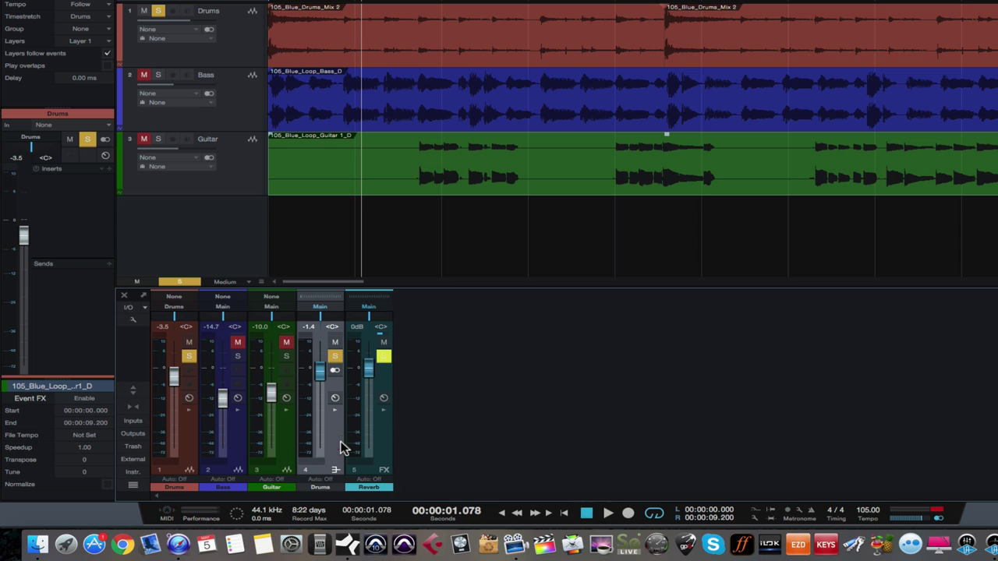
Step: Compare the Drums bus with the Reverb FX channel, examining the bus's Mix FX, Inserts and Sends sections and its FX chain presets
click(373, 447)
click(332, 445)
click(388, 451)
click(332, 449)
click(331, 414)
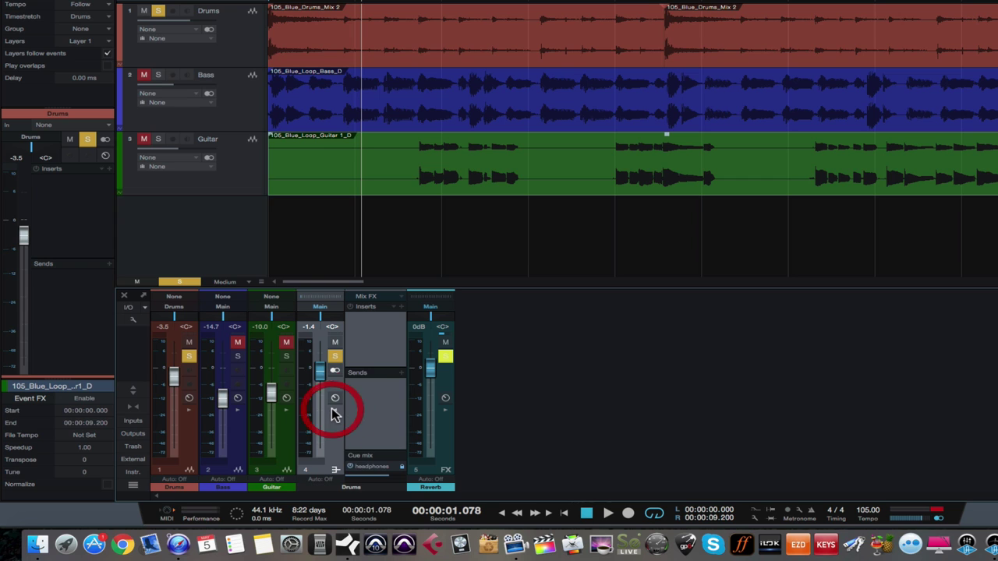
click(394, 309)
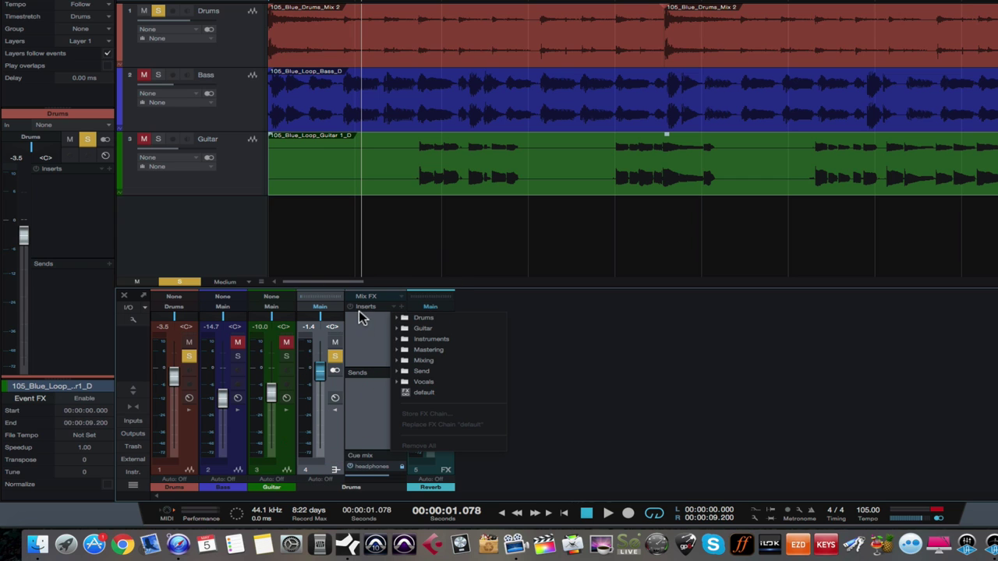
click(367, 325)
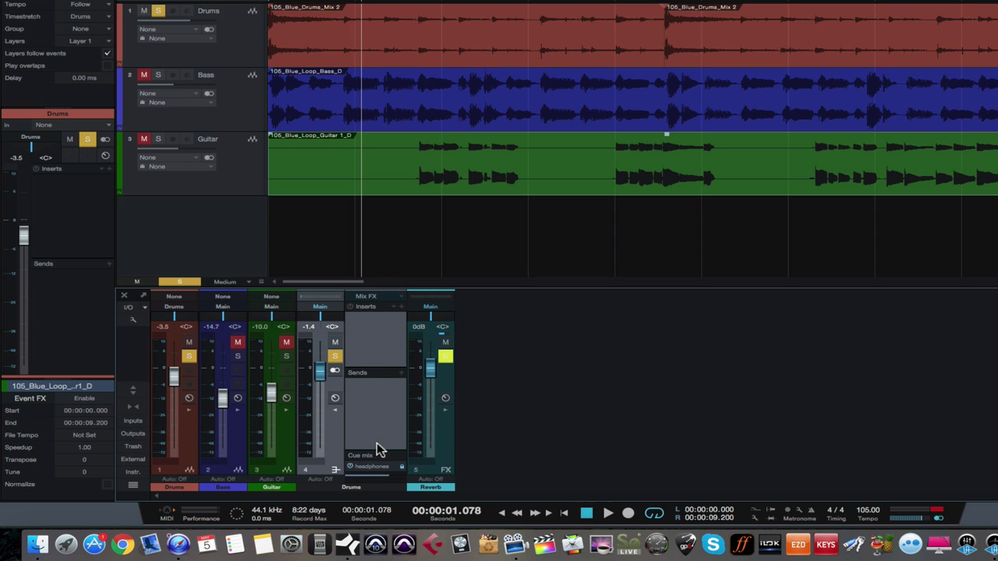
click(336, 444)
click(451, 451)
click(333, 441)
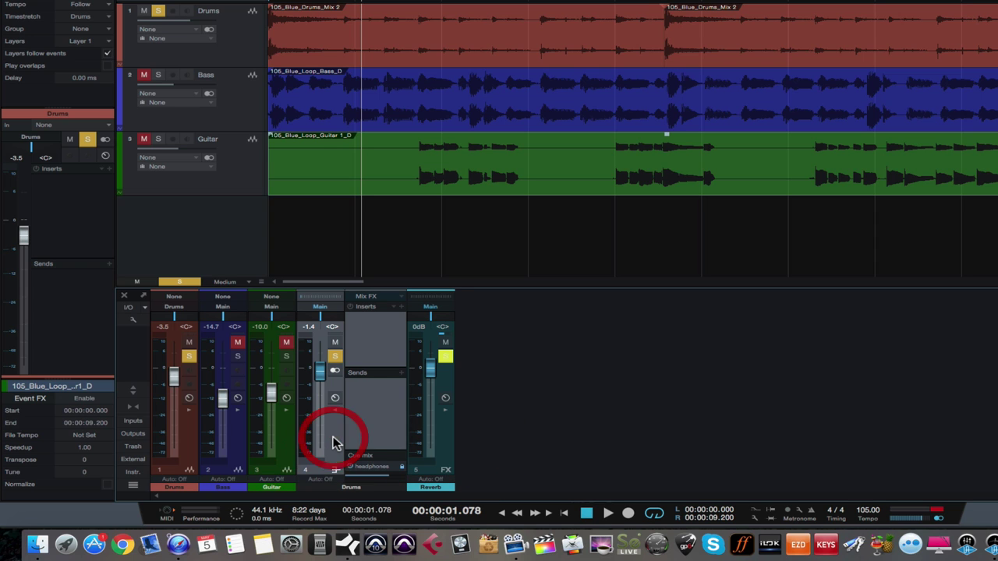
Step: Enlarge the mixer, add Console Shaper as the Drums bus's Mix FX, and close its effect window
click(139, 395)
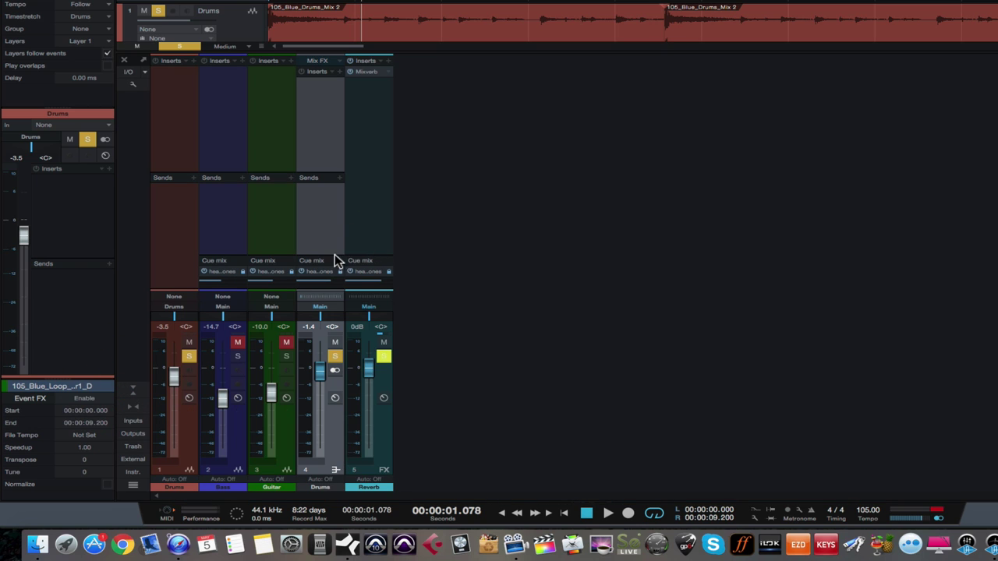
click(334, 436)
click(382, 435)
click(334, 431)
click(340, 62)
click(376, 83)
drag(380, 146, 374, 143)
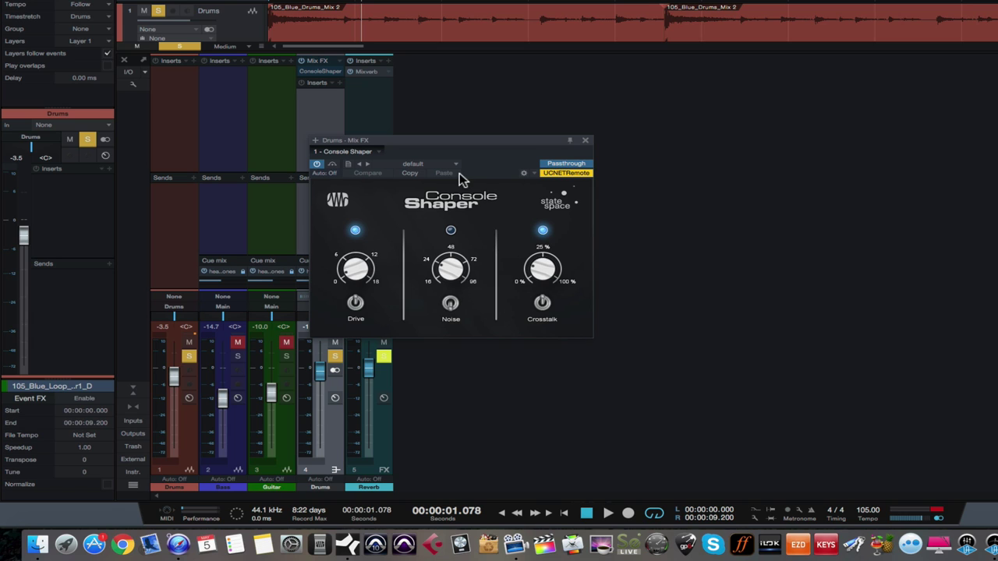
click(587, 144)
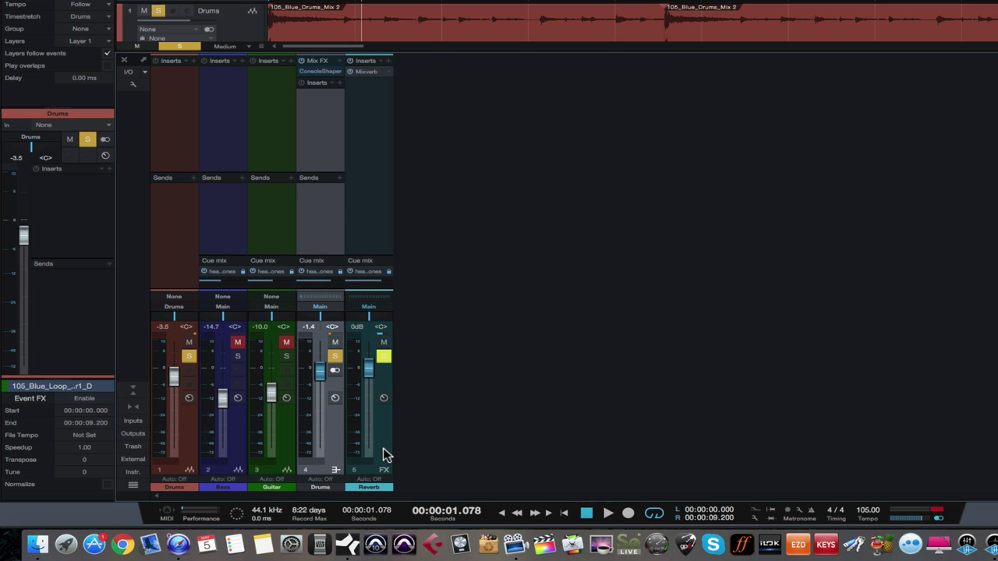
Step: Return the mixer to its compact size with the Drums bus collapsed, and remove the Reverb FX channel
click(134, 396)
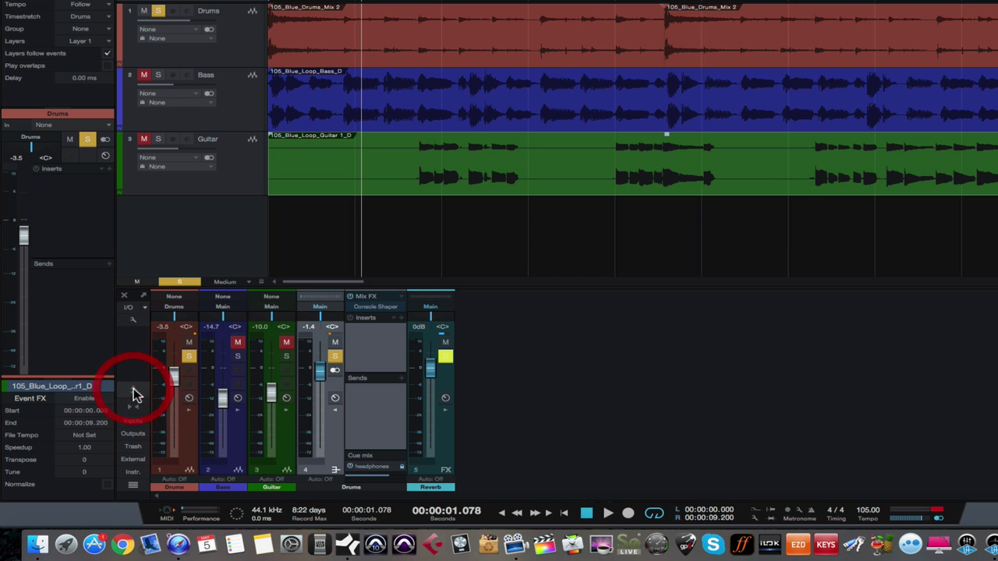
click(335, 411)
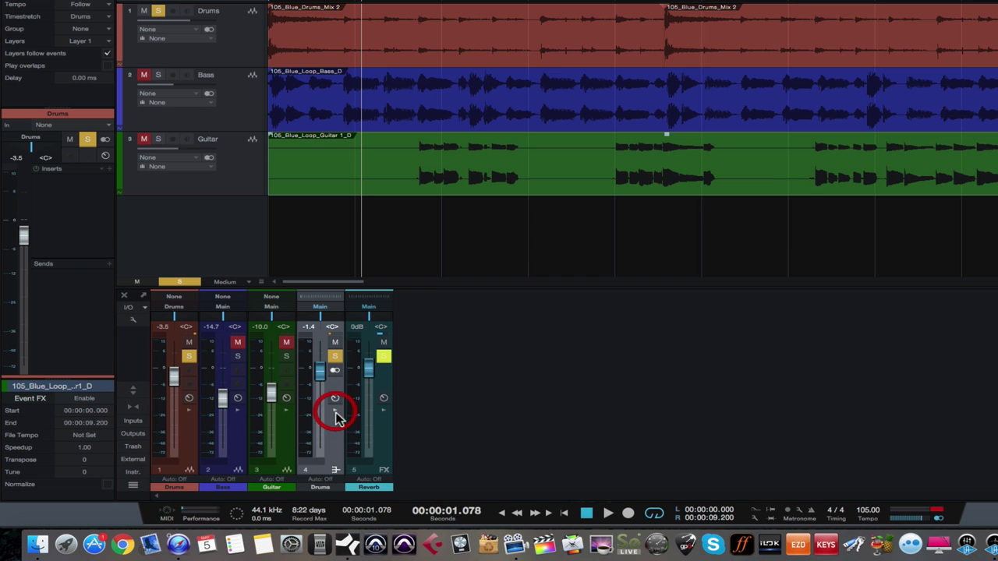
right_click(387, 431)
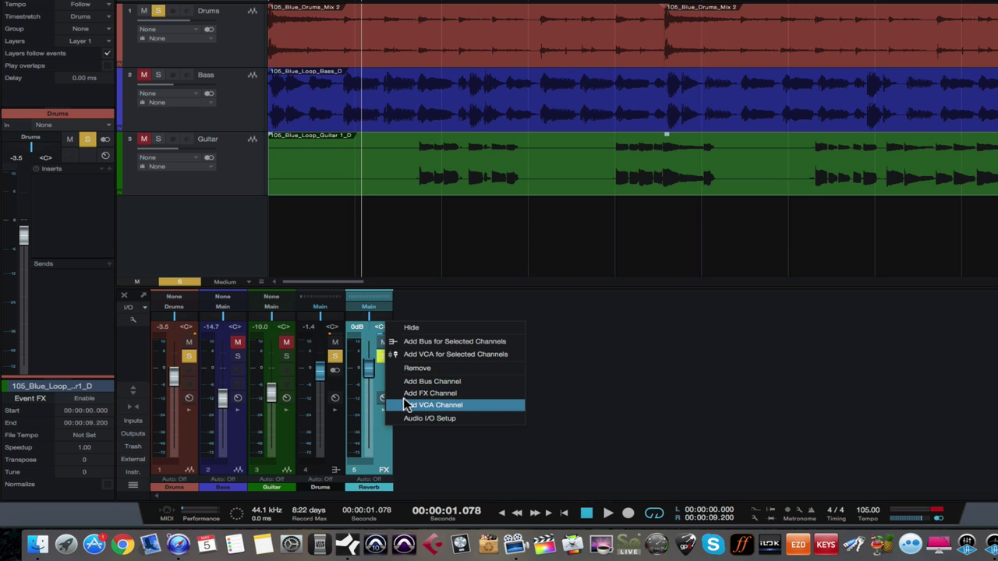
click(407, 372)
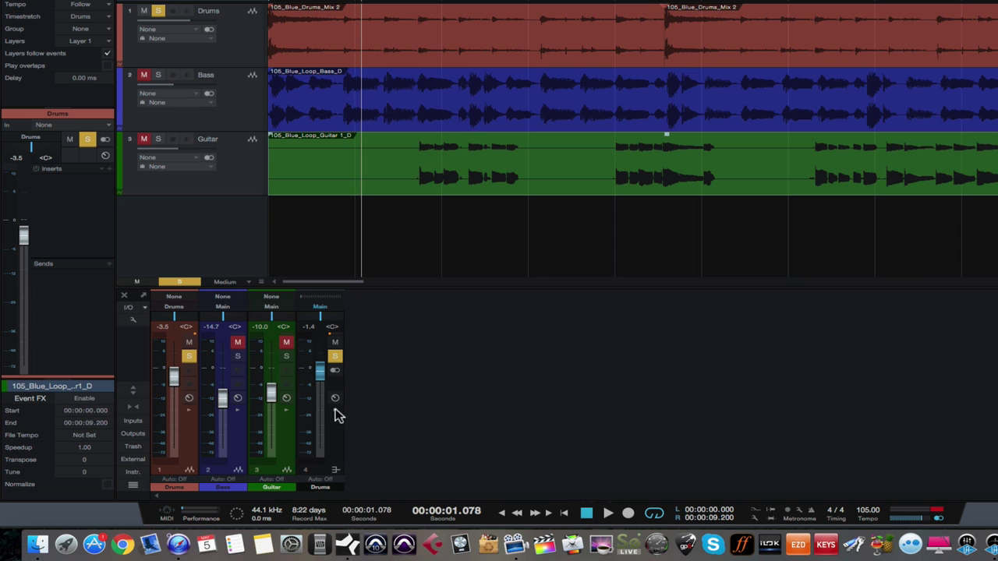
Step: Add a new bus channel to the mixer and colour it turquoise
click(345, 443)
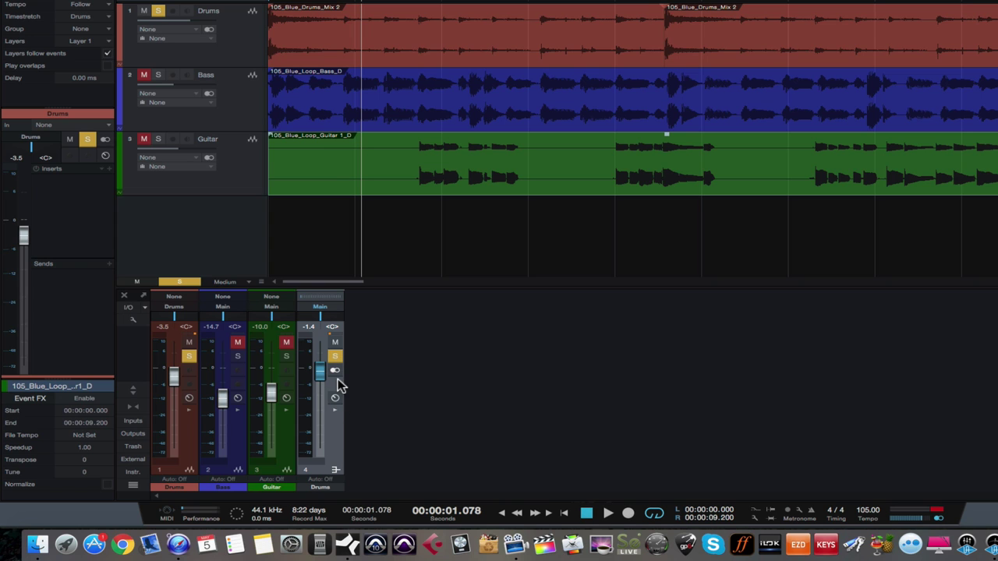
right_click(449, 387)
key(Escape)
right_click(407, 367)
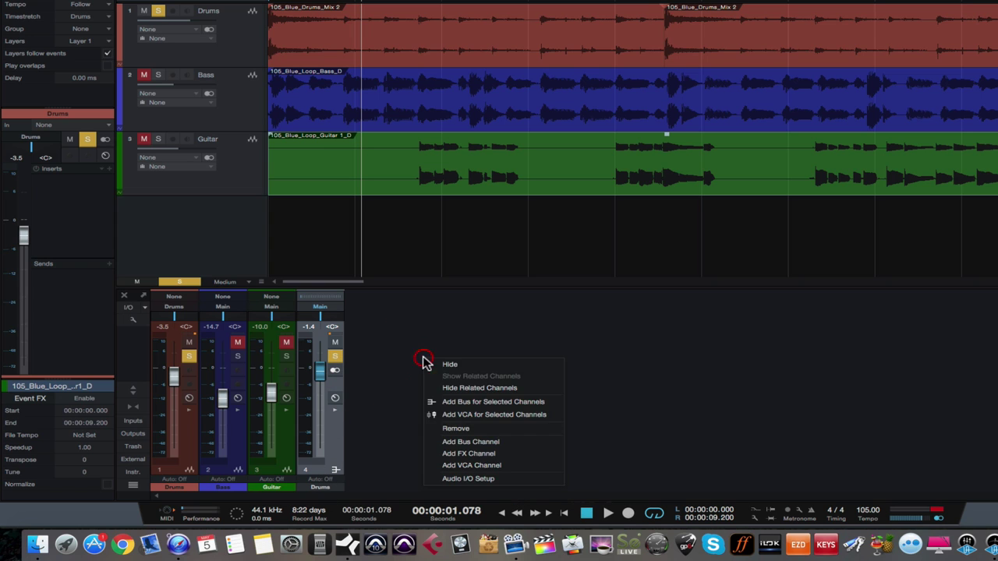
click(451, 440)
click(396, 484)
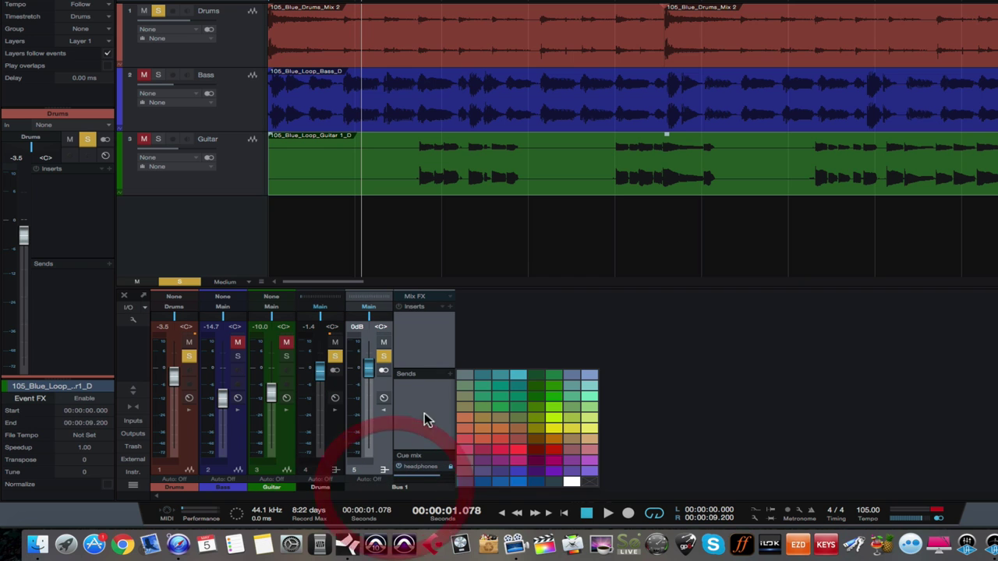
click(517, 376)
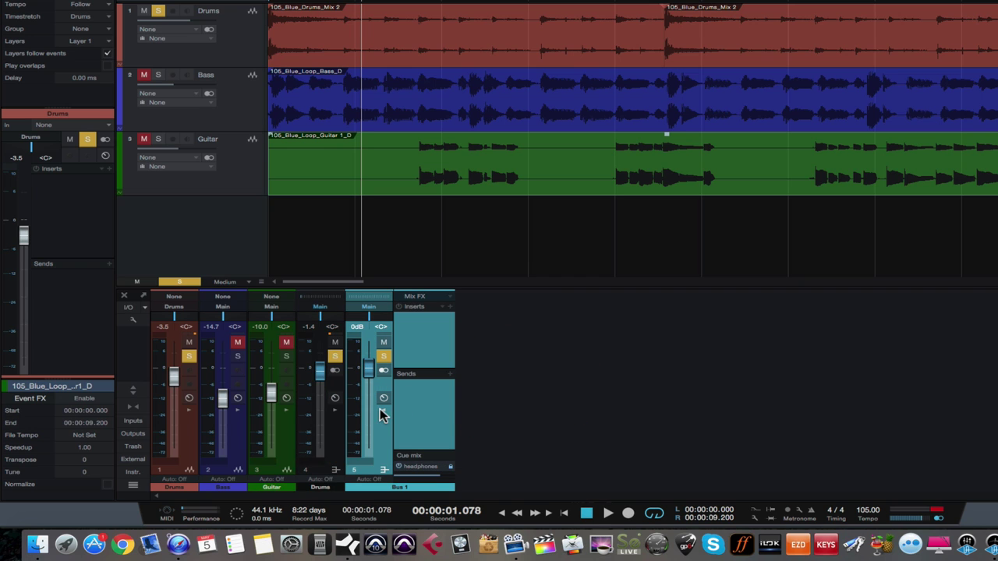
Step: Collapse the new bus channel and rename it "reverb"
click(383, 405)
double_click(369, 487)
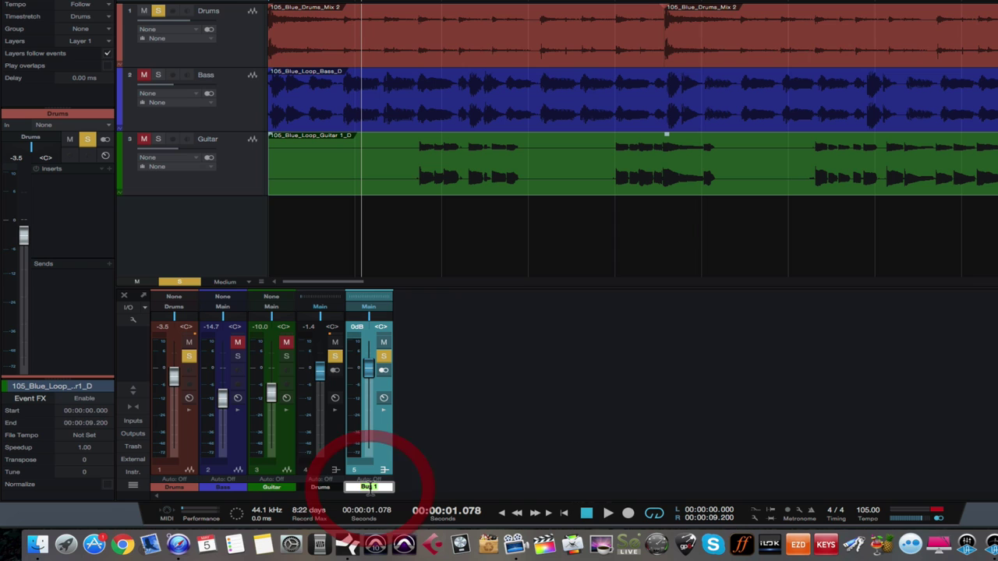
text(reverb)
key(Return)
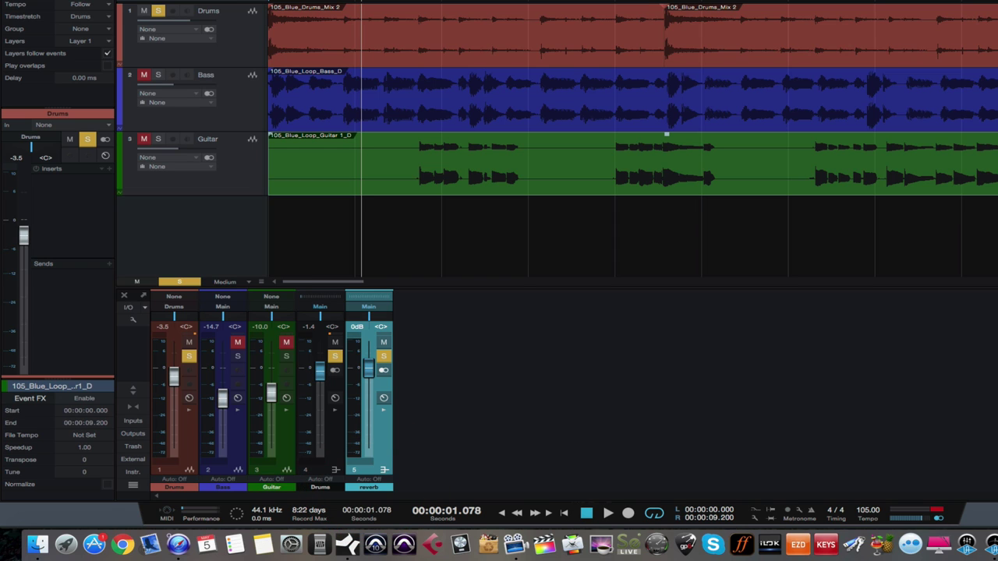
Step: Expand the reverb bus and add the PreSonus Mixverb effect to its inserts
click(384, 410)
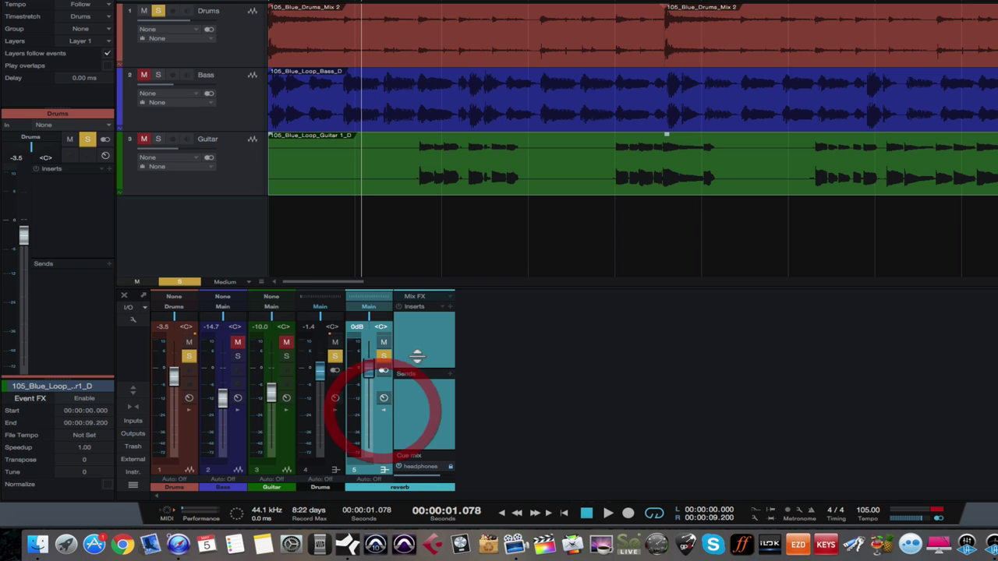
click(448, 309)
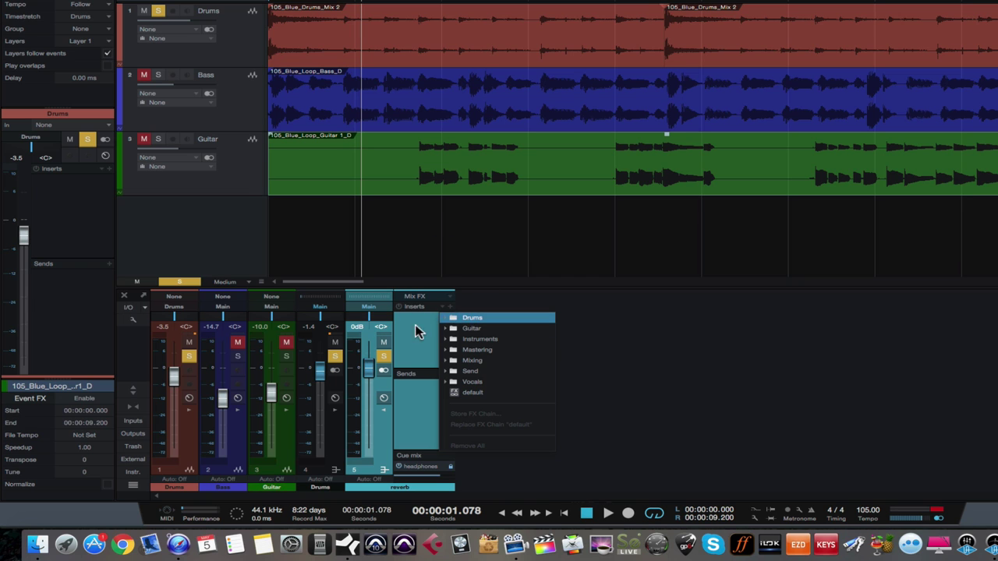
click(416, 232)
click(450, 308)
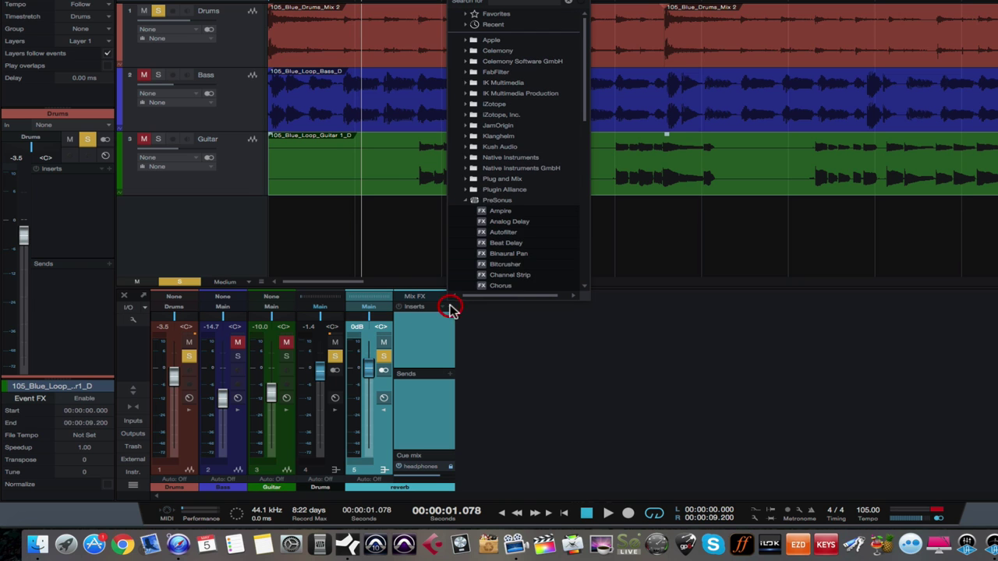
scroll(477, 243, down, 5)
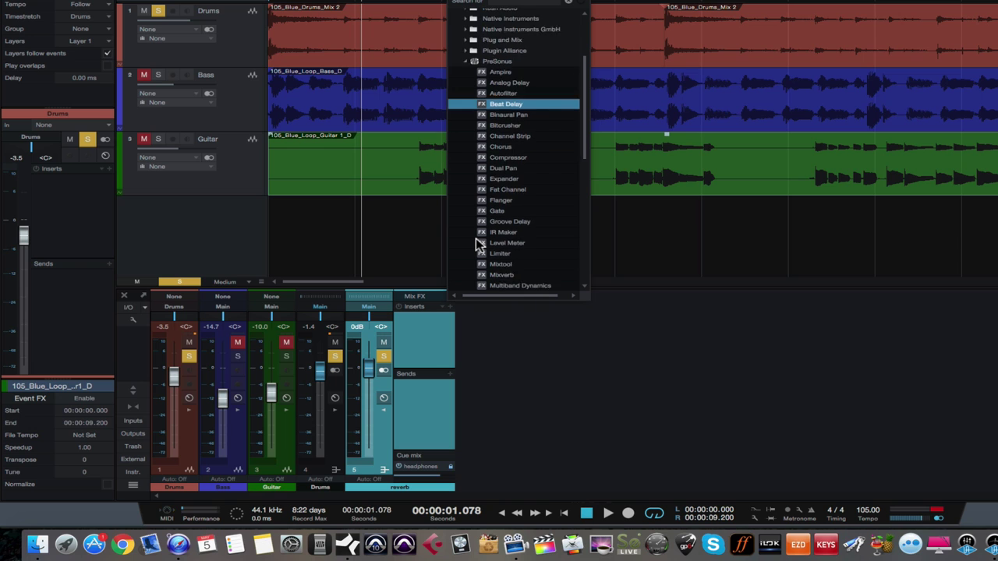
click(492, 222)
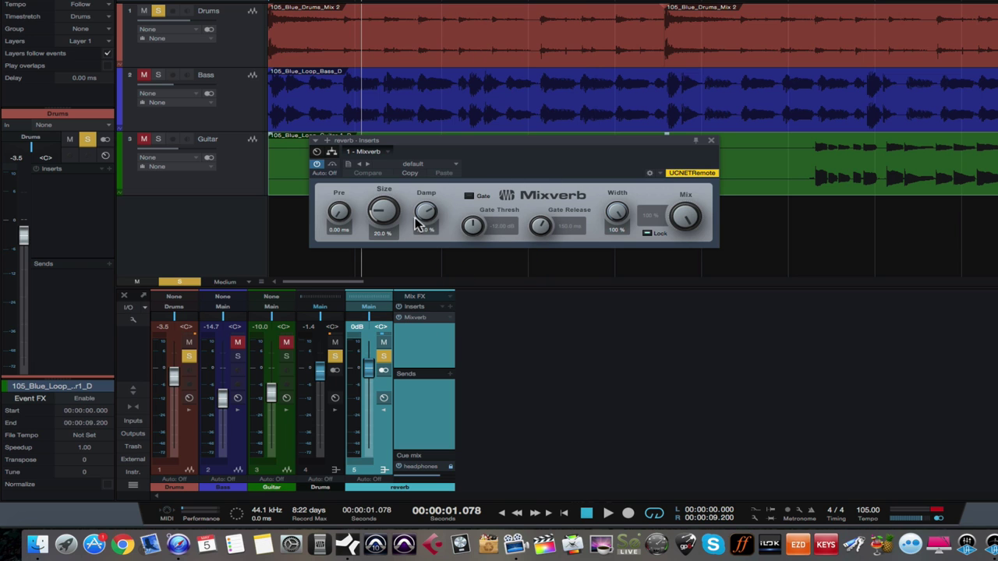
Step: Load the Drum Bus Big preset in Mixverb and set its Size to 100 %
click(457, 165)
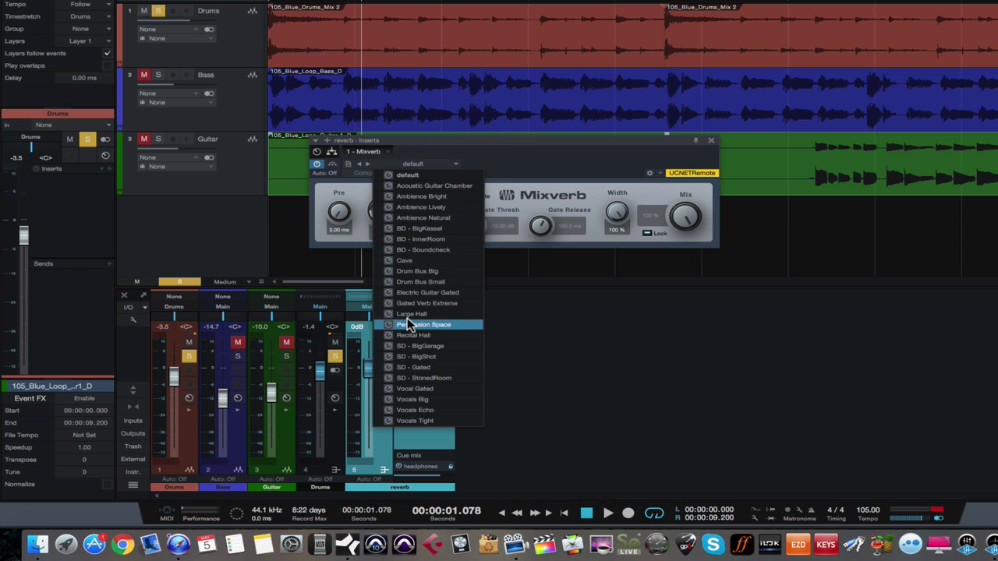
click(414, 271)
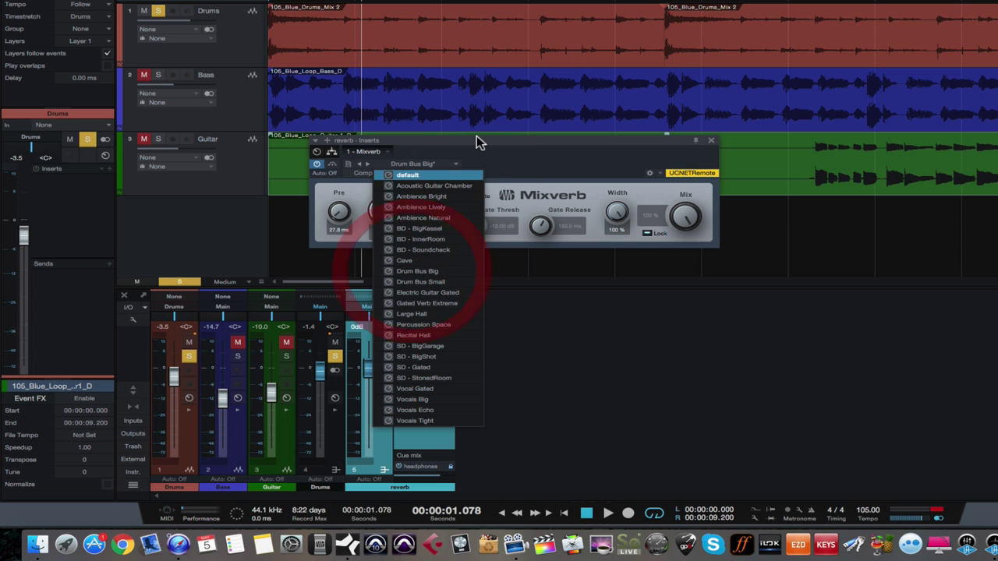
click(517, 160)
drag(380, 209, 390, 163)
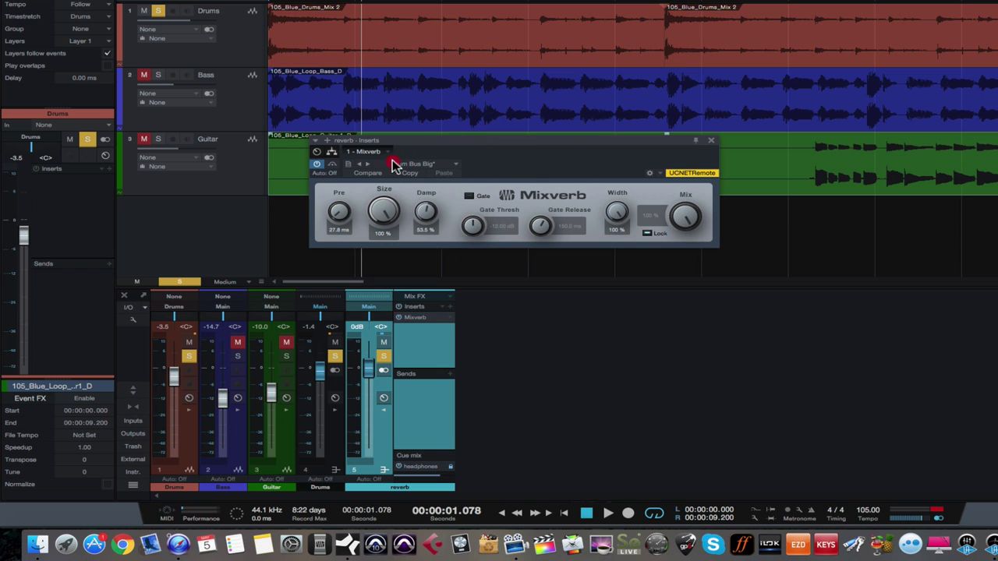
Step: Close the Mixverb editor, and add a send to the reverb bus on the expanded Drums channel
click(710, 143)
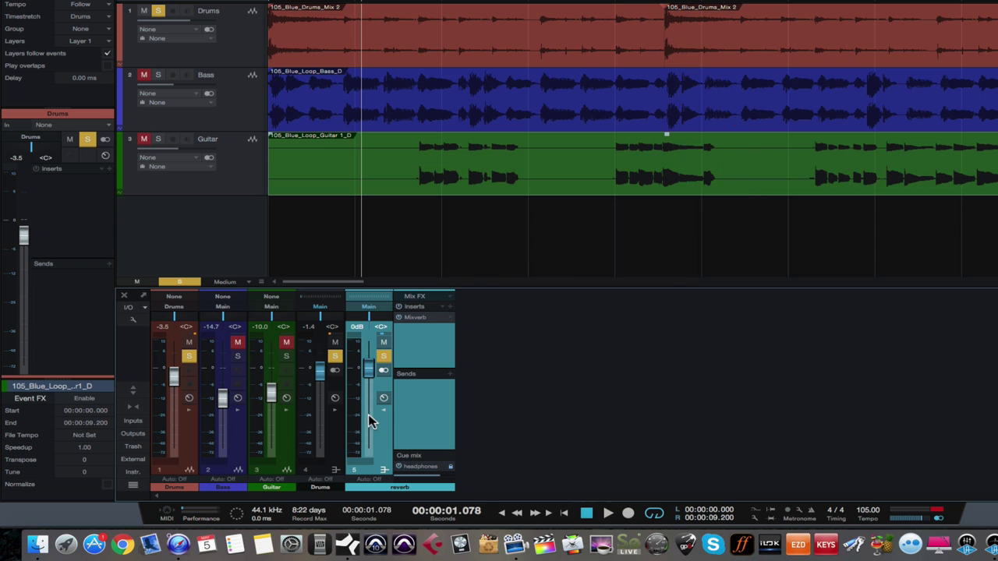
click(189, 409)
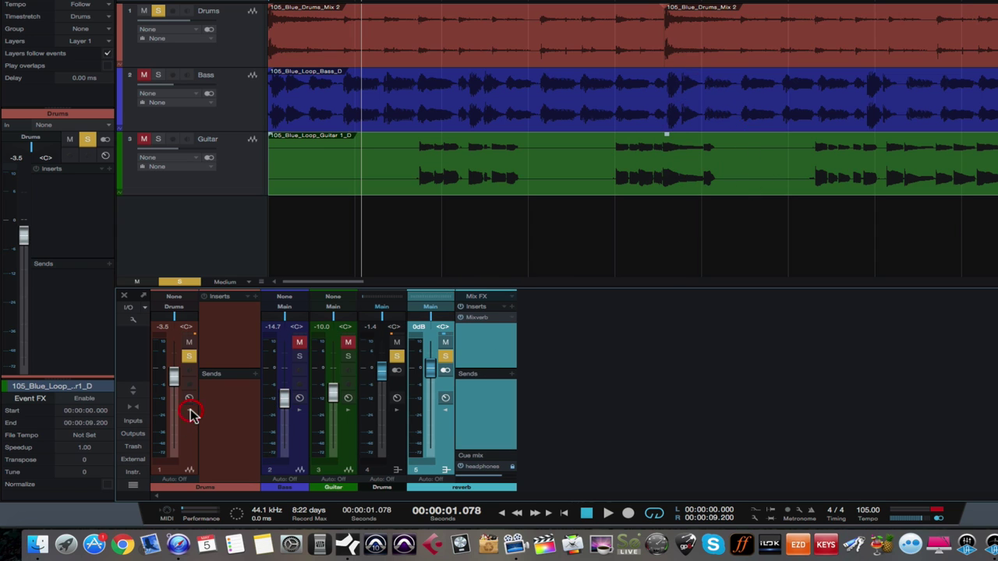
click(257, 375)
click(269, 407)
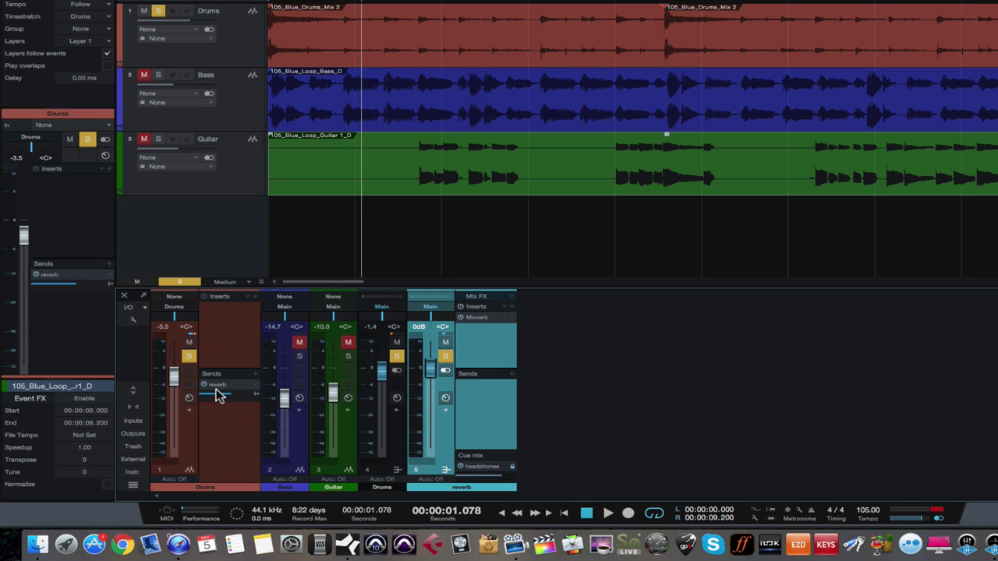
Step: Audition the drums with the reverb send level raised, and turn the send down below its starting level after playback
drag(228, 402, 239, 398)
key(space)
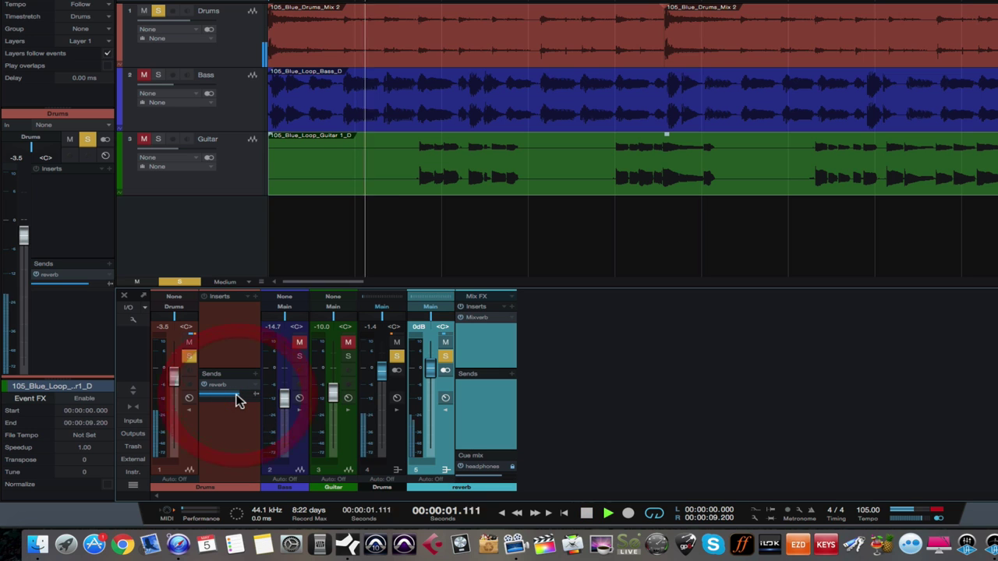
click(240, 399)
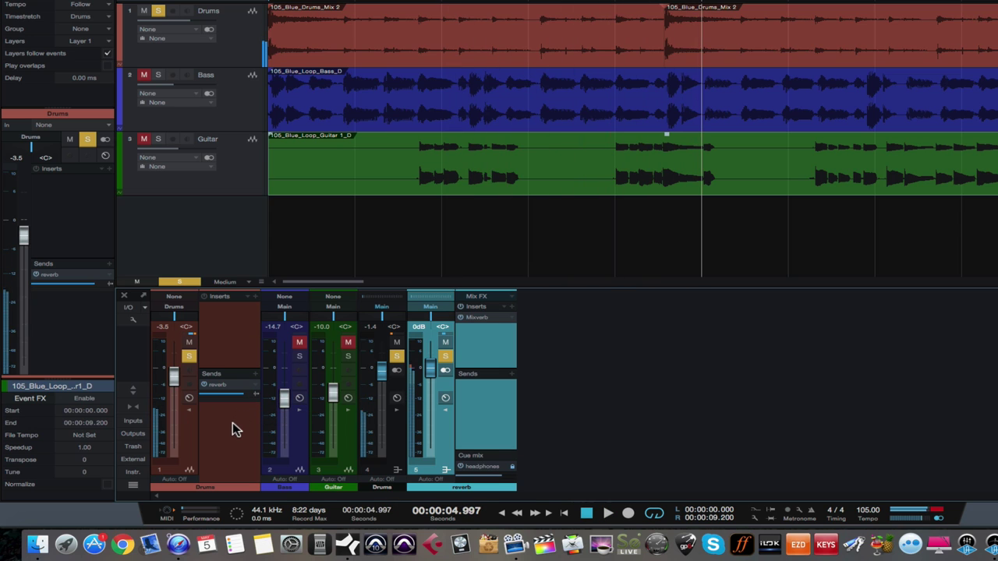
drag(242, 395, 215, 396)
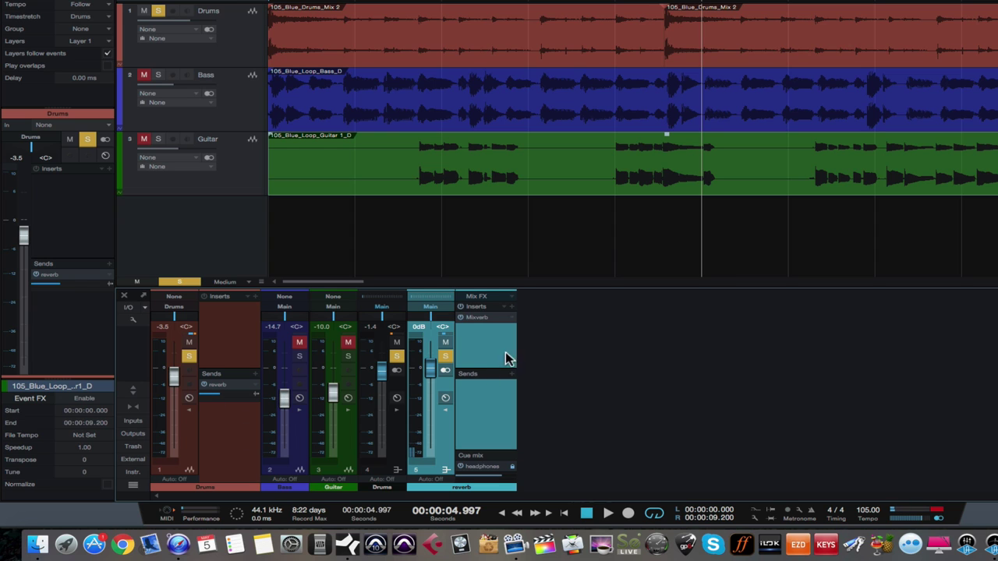
Step: Toggle the reverb bus channel's inserts and sends view, leaving the channel collapsed
click(448, 413)
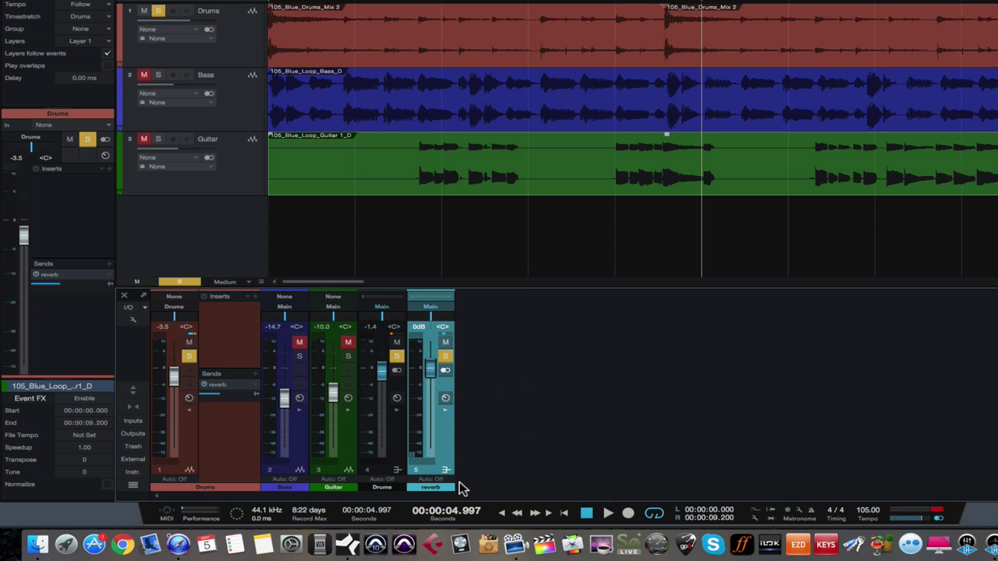
click(447, 410)
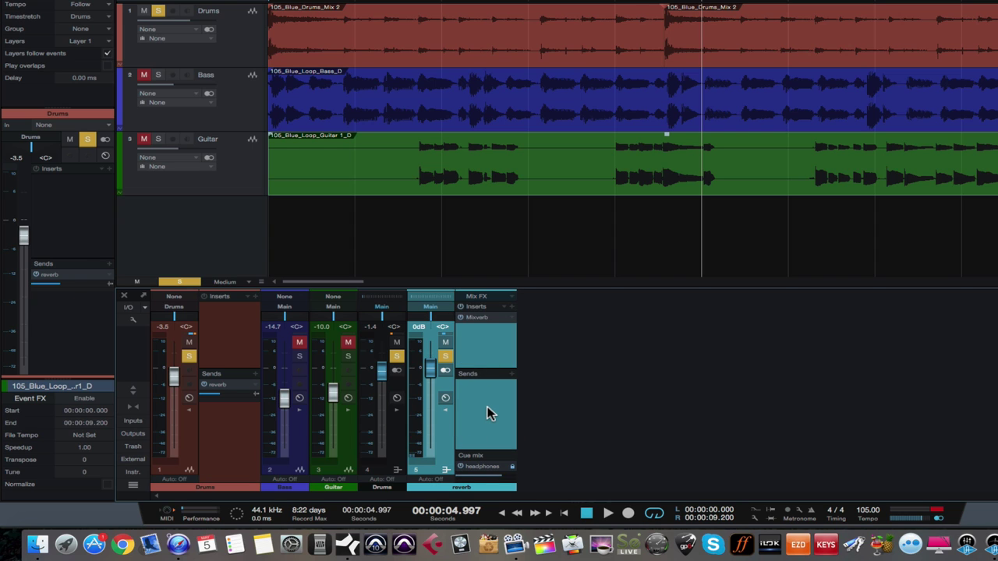
click(444, 408)
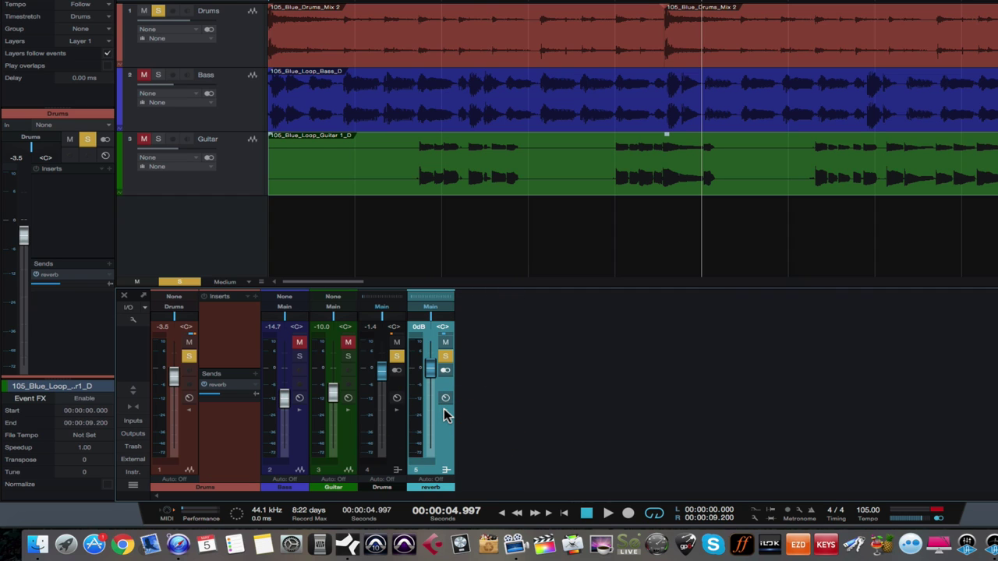